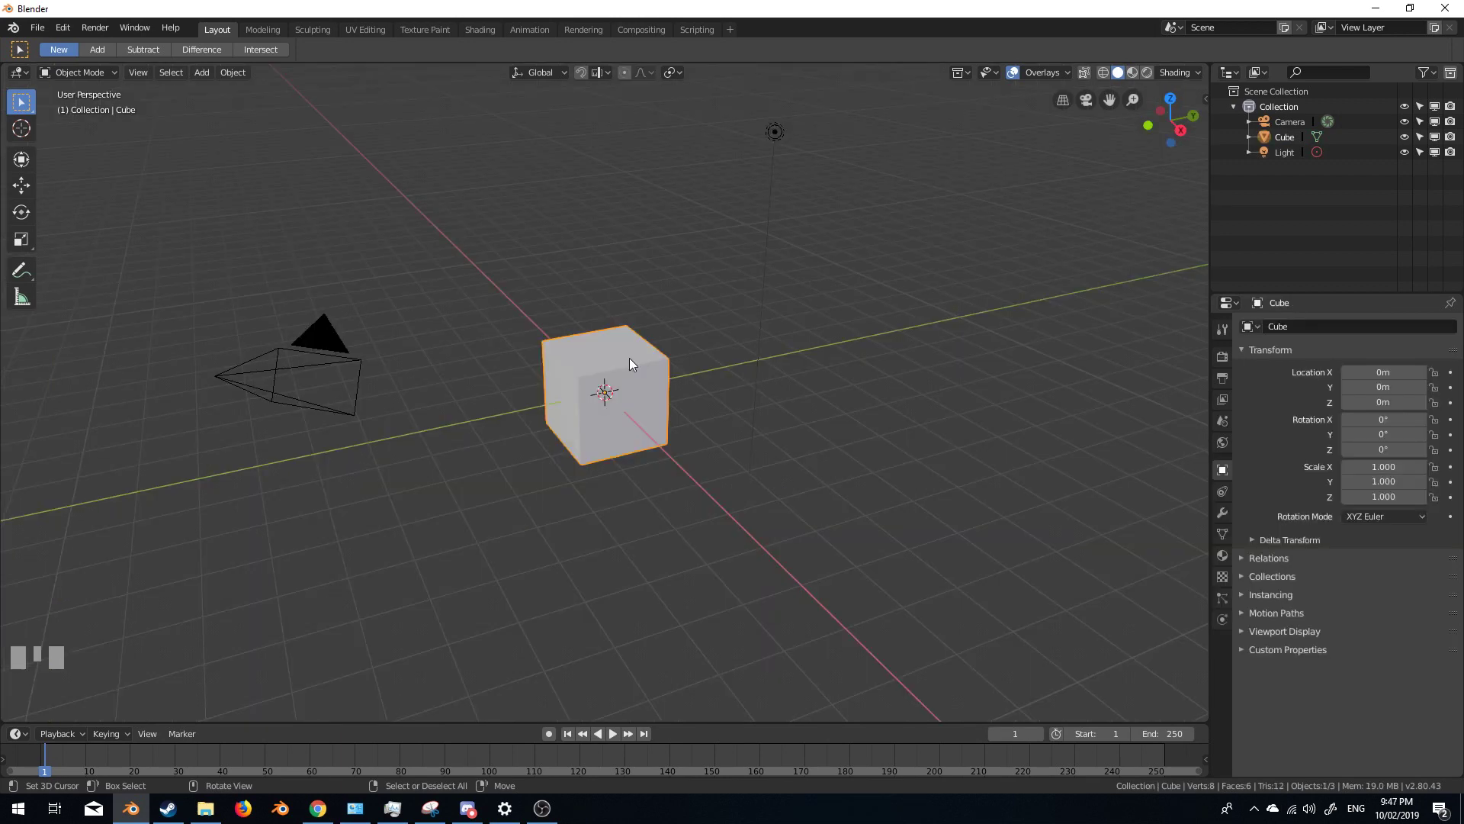
# Delete the default cube, leaving only the camera and light in the scene
pyautogui.press('Delete')
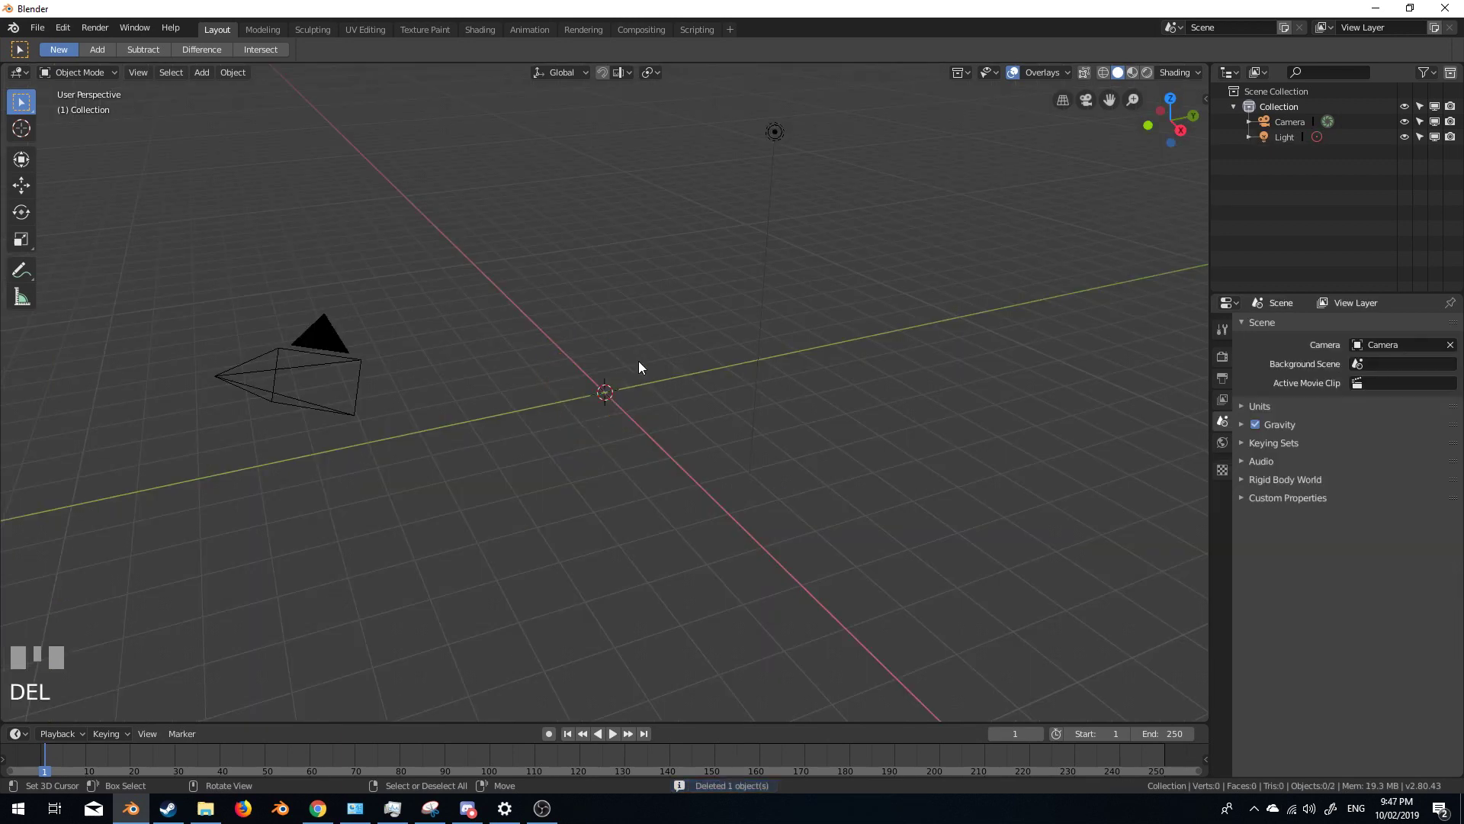
pyautogui.moveTo(639, 366); pyautogui.dragTo(716, 399, button='middle')
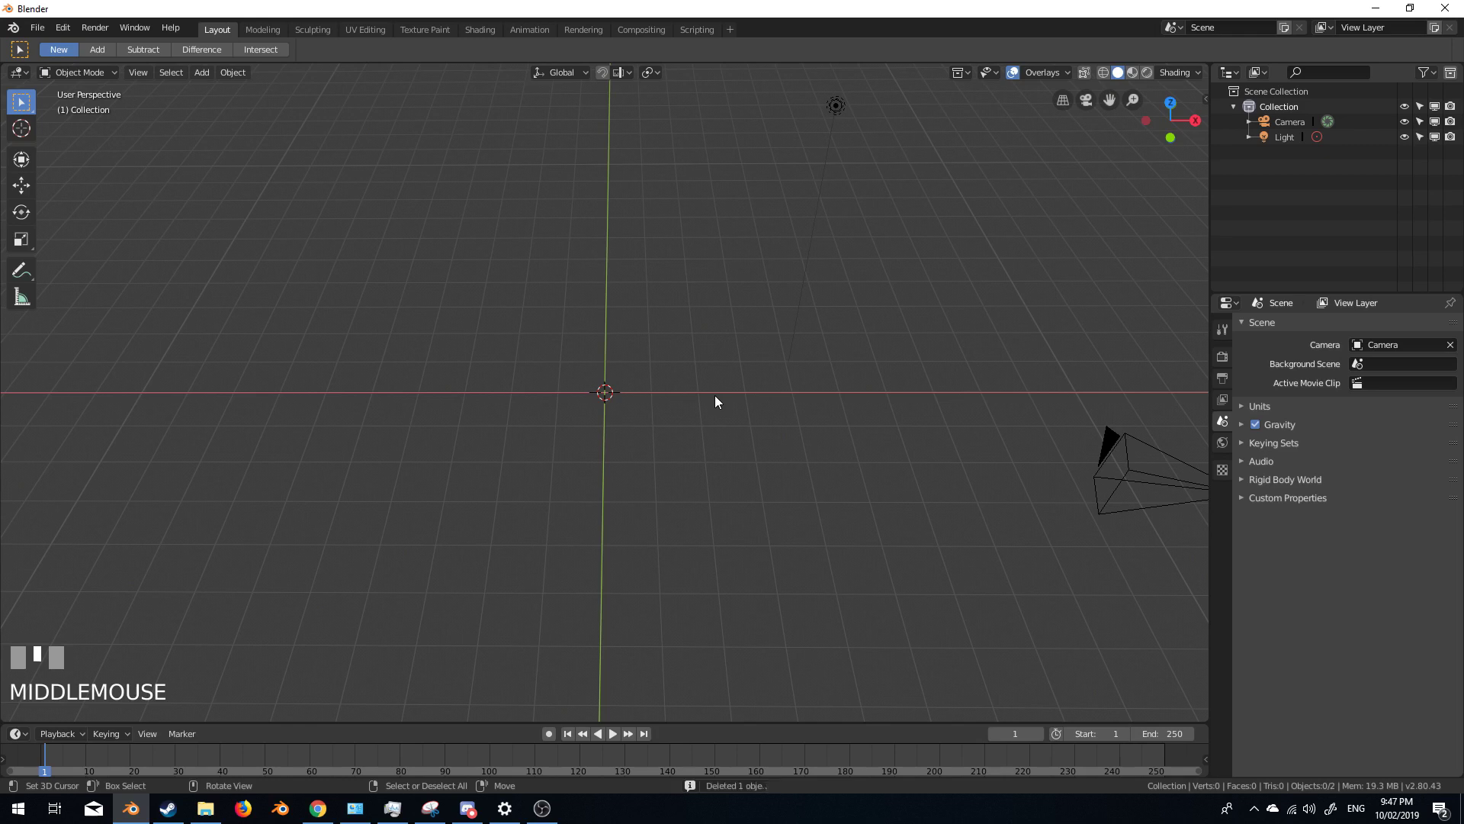
# Add a Text object at the origin and enter Edit Mode on its letters
pyautogui.hotkey('shift', 'a')
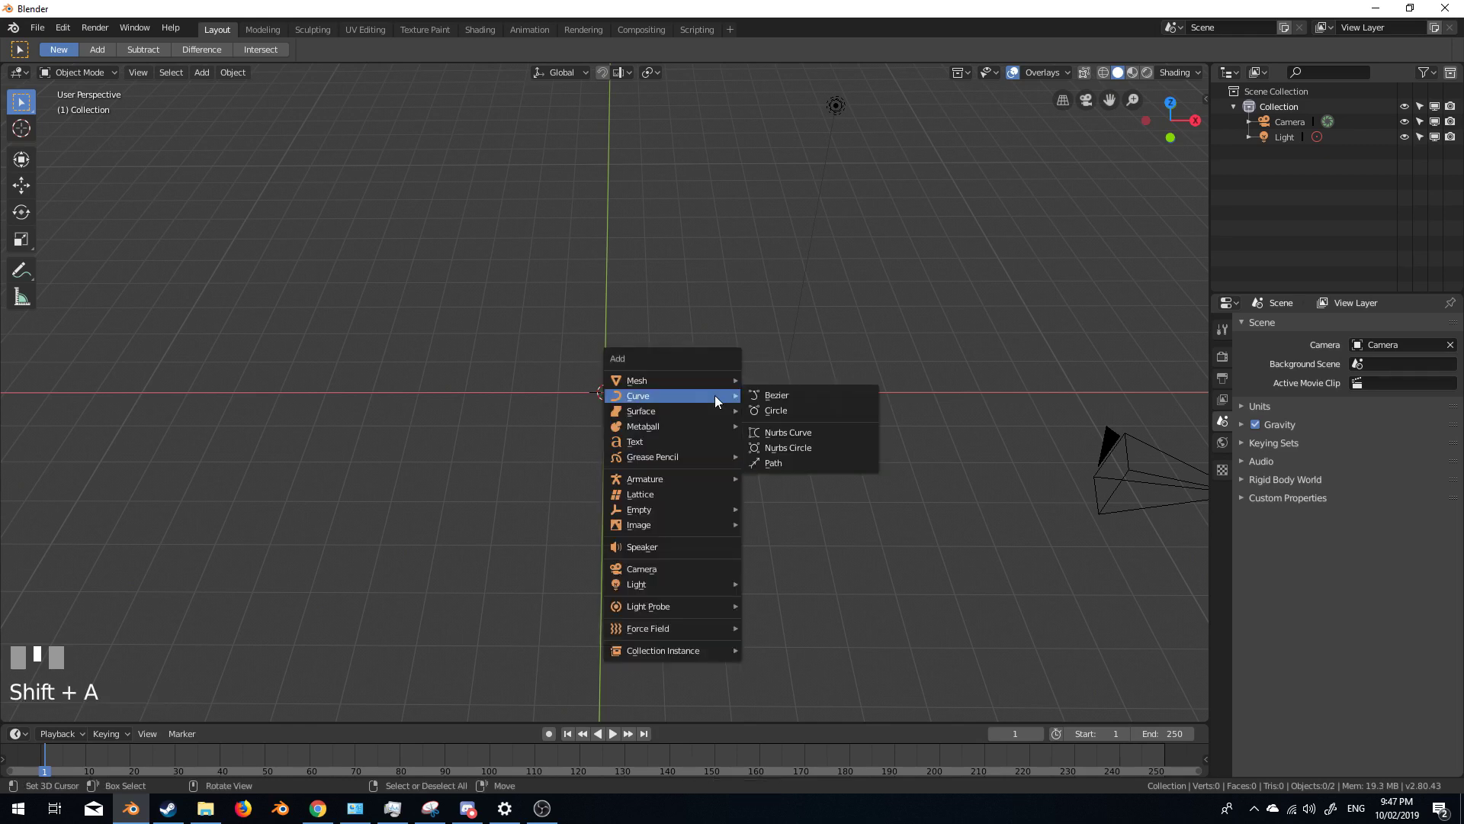
pyautogui.click(699, 441)
pyautogui.moveTo(696, 428); pyautogui.dragTo(764, 515, button='middle')
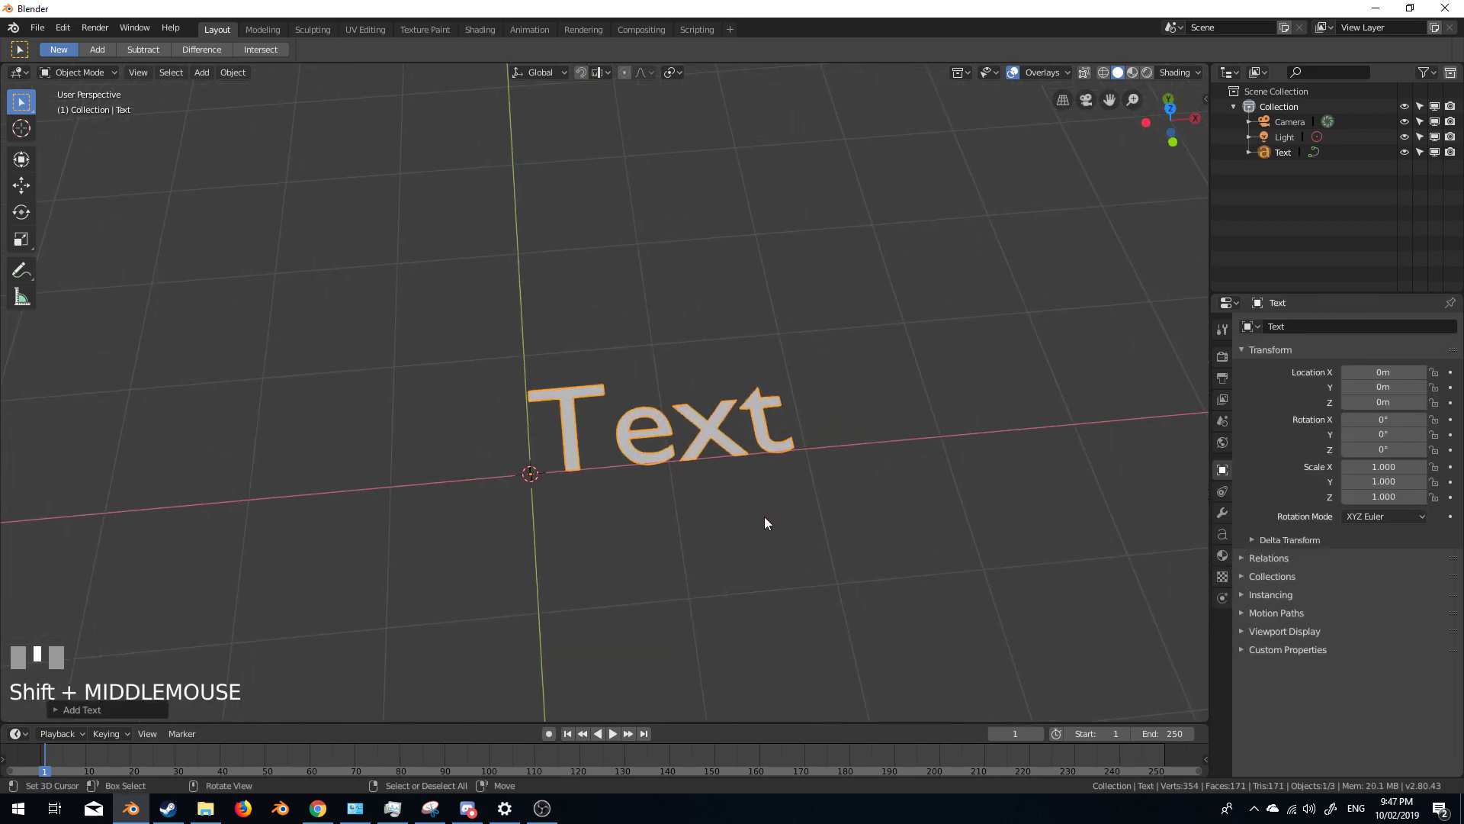
pyautogui.press('Tab')
# Replace the default word with 'Markom3D', delete the extra test lines, and return to Object Mode
pyautogui.press('BackSpace')
pyautogui.press('BackSpace')
pyautogui.press('BackSpace')
pyautogui.press('BackSpace')
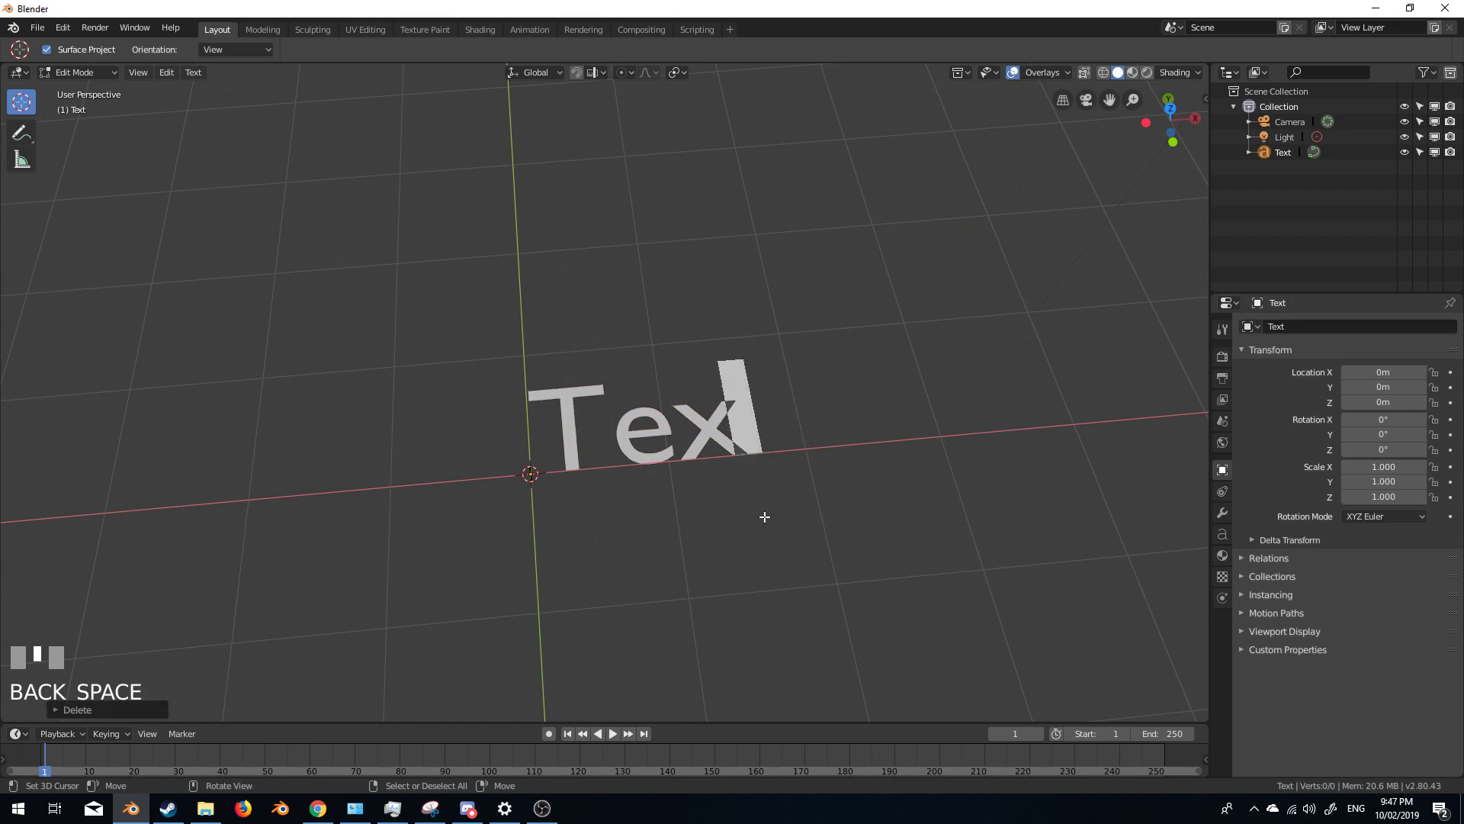
pyautogui.write('Markom3D')
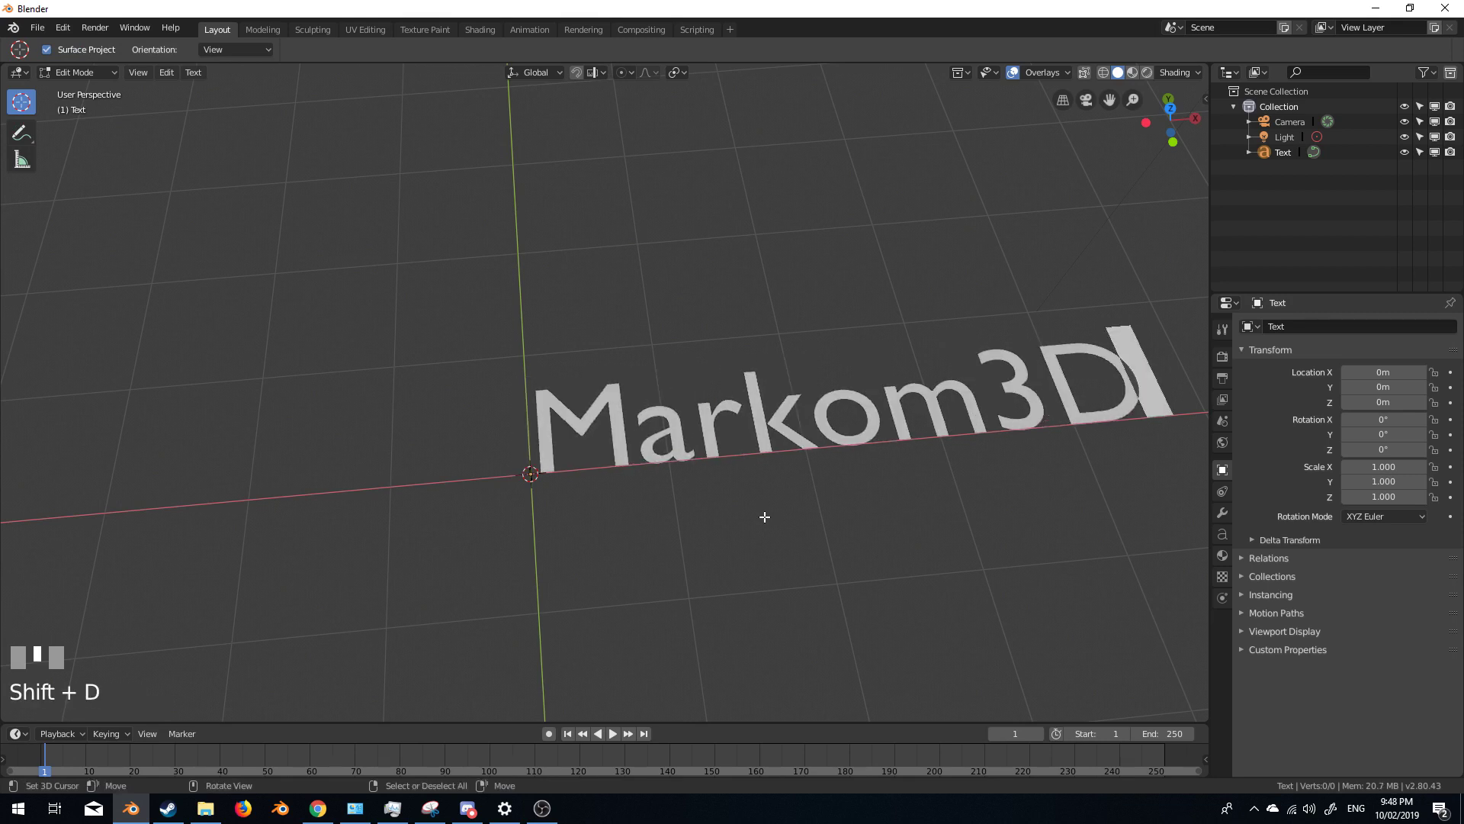
pyautogui.press('Return')
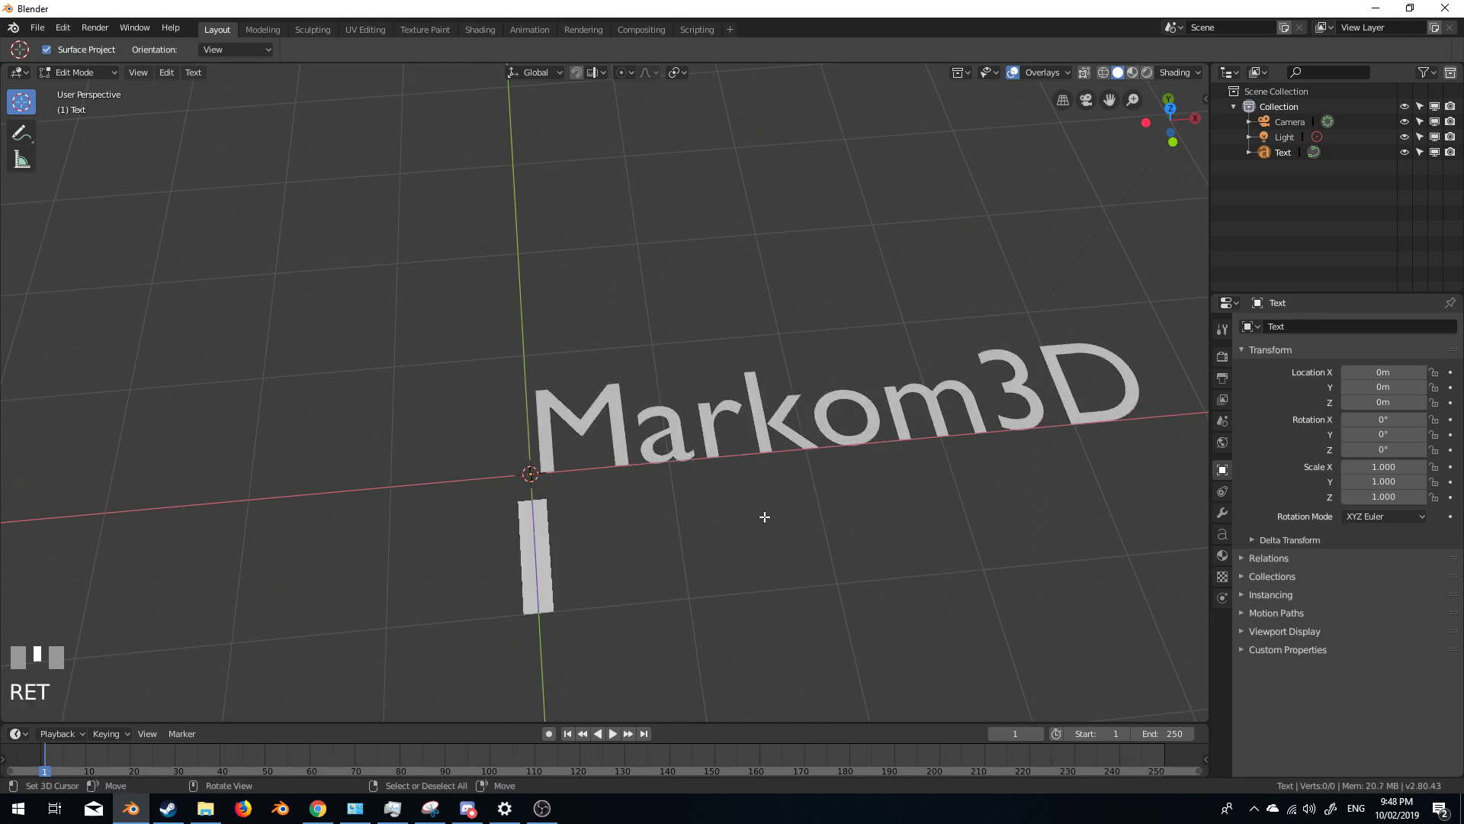
pyautogui.write('ojashfo')
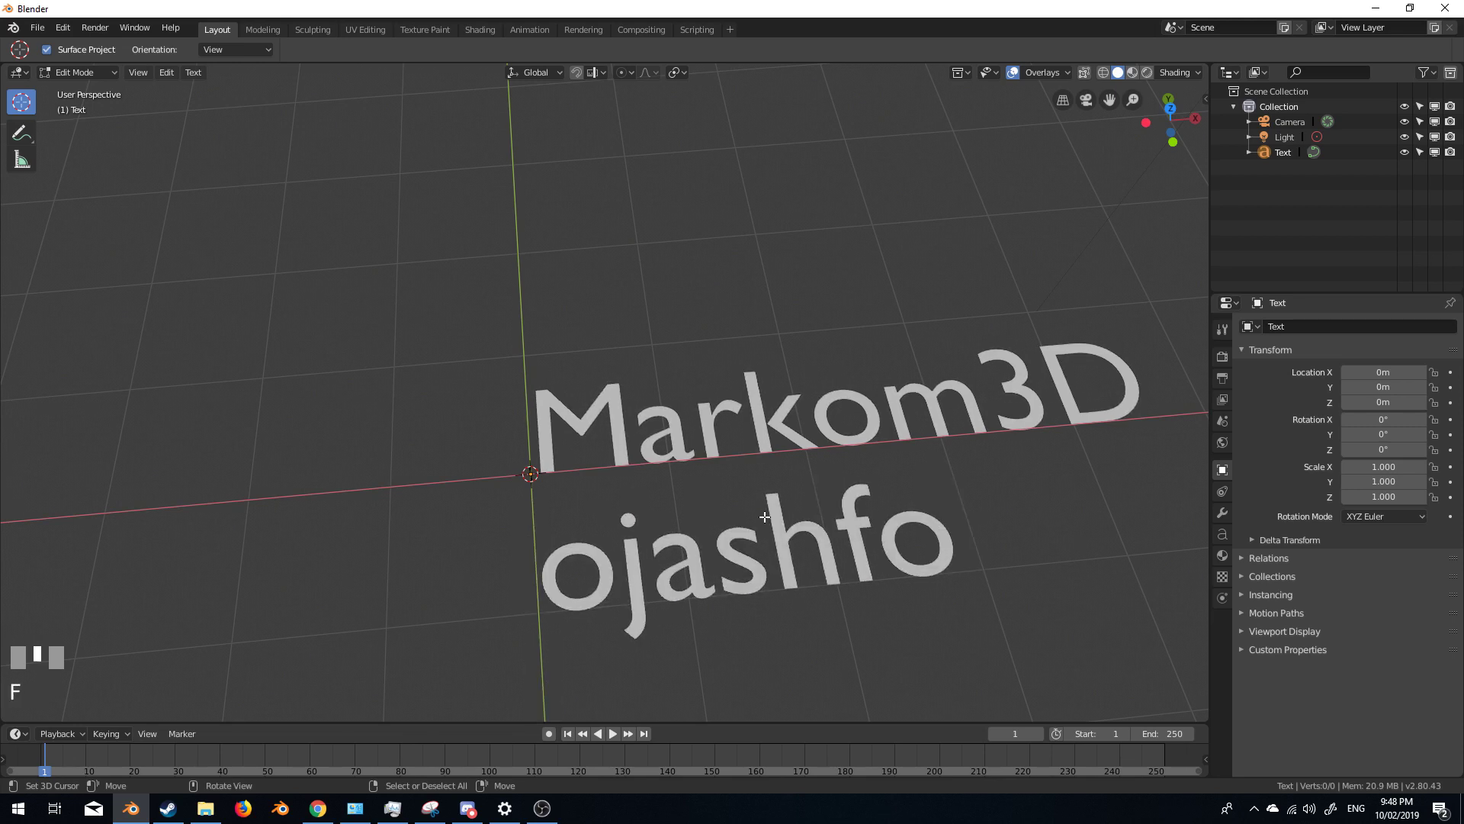
pyautogui.press('Return')
pyautogui.press('Return')
pyautogui.write('asdfioasdf')
pyautogui.scroll(-3, 763, 503)
pyautogui.press('BackSpace')
pyautogui.press('BackSpace')
pyautogui.press('BackSpace')
pyautogui.press('BackSpace')
pyautogui.press('BackSpace')
pyautogui.press('BackSpace')
pyautogui.press('BackSpace')
pyautogui.press('BackSpace')
pyautogui.press('BackSpace')
pyautogui.press('BackSpace')
pyautogui.press('BackSpace')
pyautogui.press('BackSpace')
pyautogui.press('BackSpace')
pyautogui.press('BackSpace')
pyautogui.press('BackSpace')
pyautogui.press('BackSpace')
pyautogui.press('BackSpace')
pyautogui.press('BackSpace')
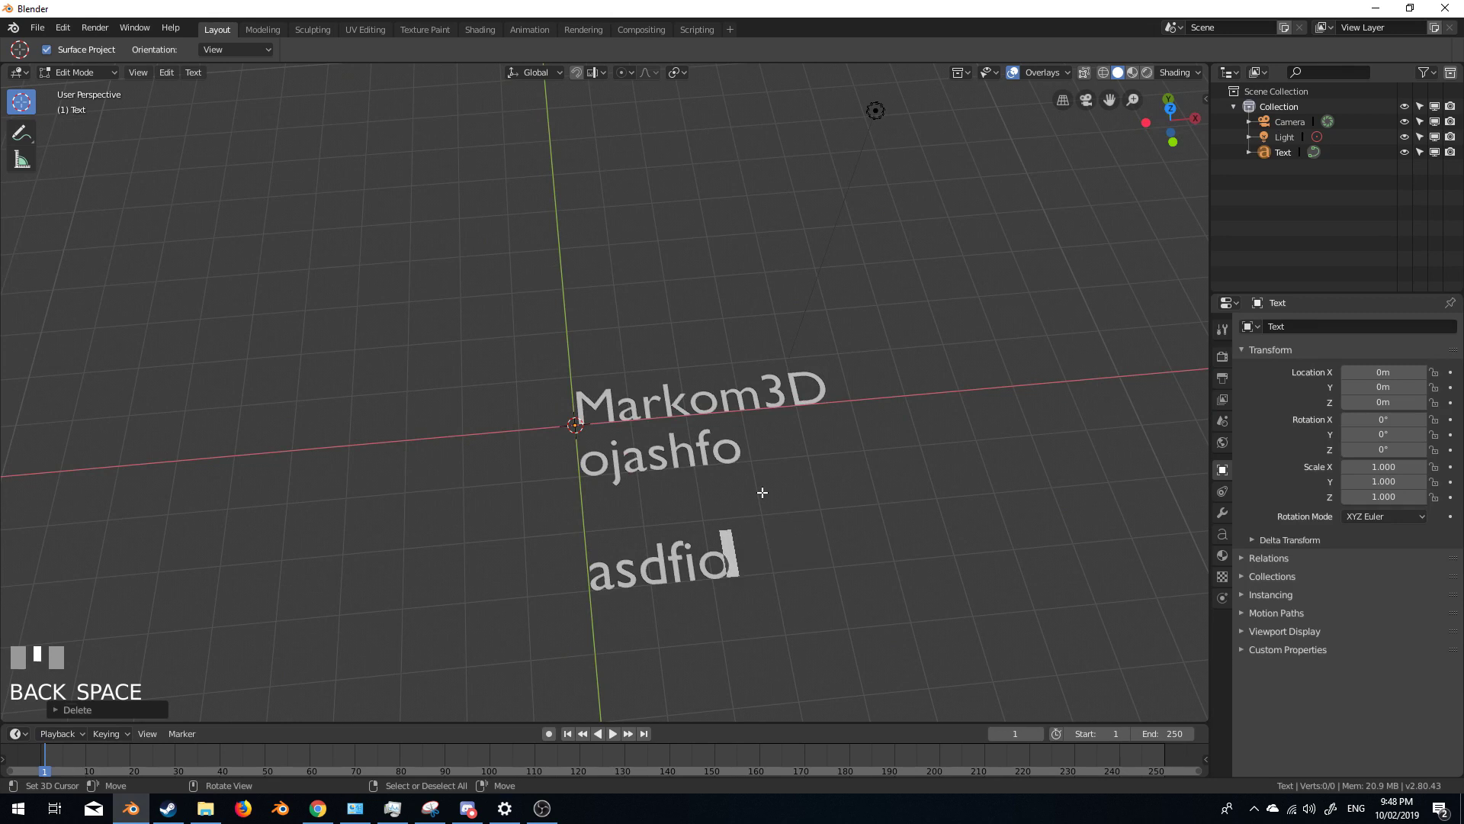
pyautogui.press('BackSpace')
pyautogui.press('BackSpace')
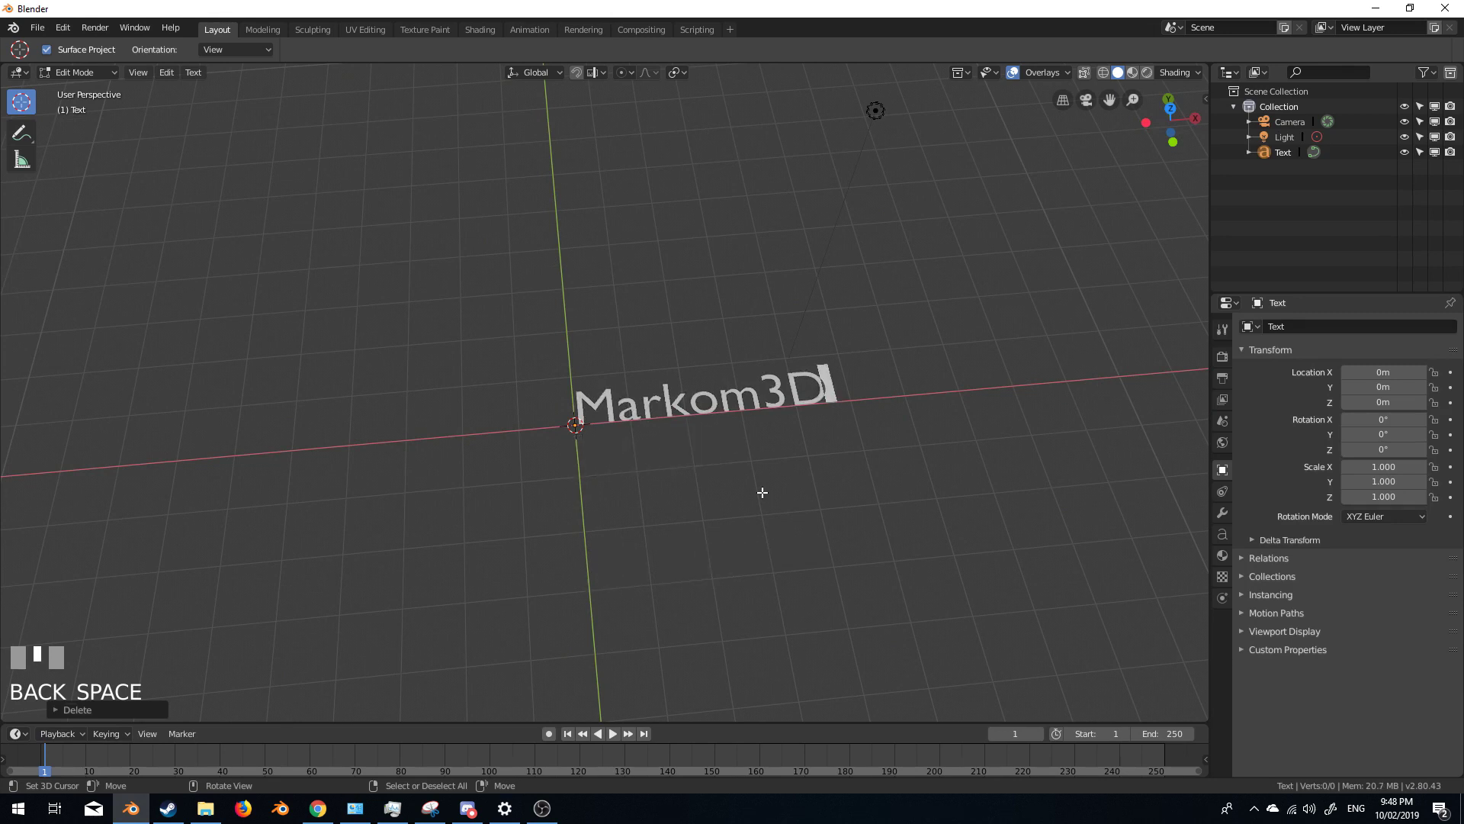
pyautogui.press('Tab')
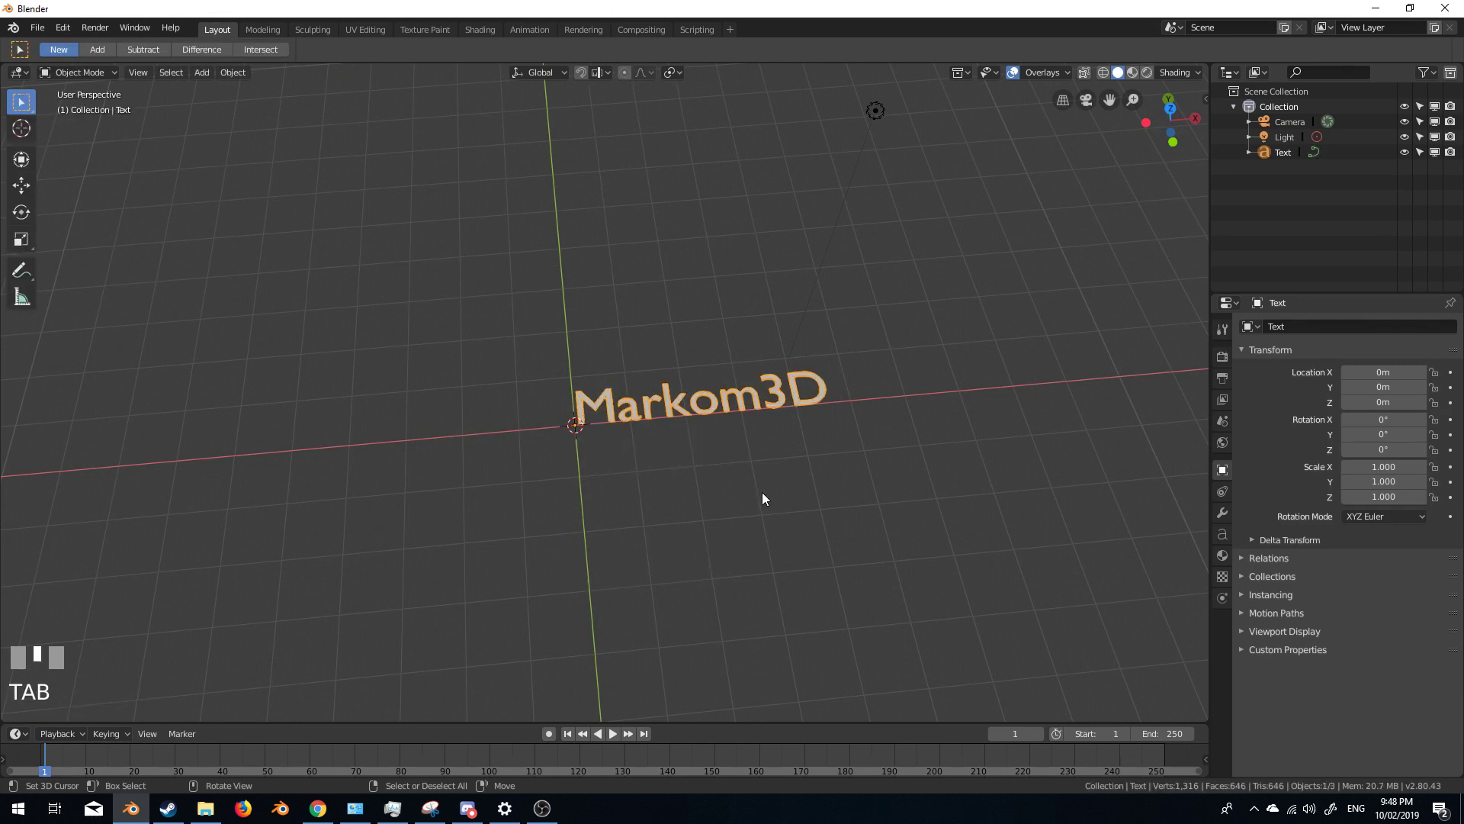
# Show the text's Object Data properties and zoom in close on the letter m
pyautogui.click(1222, 535)
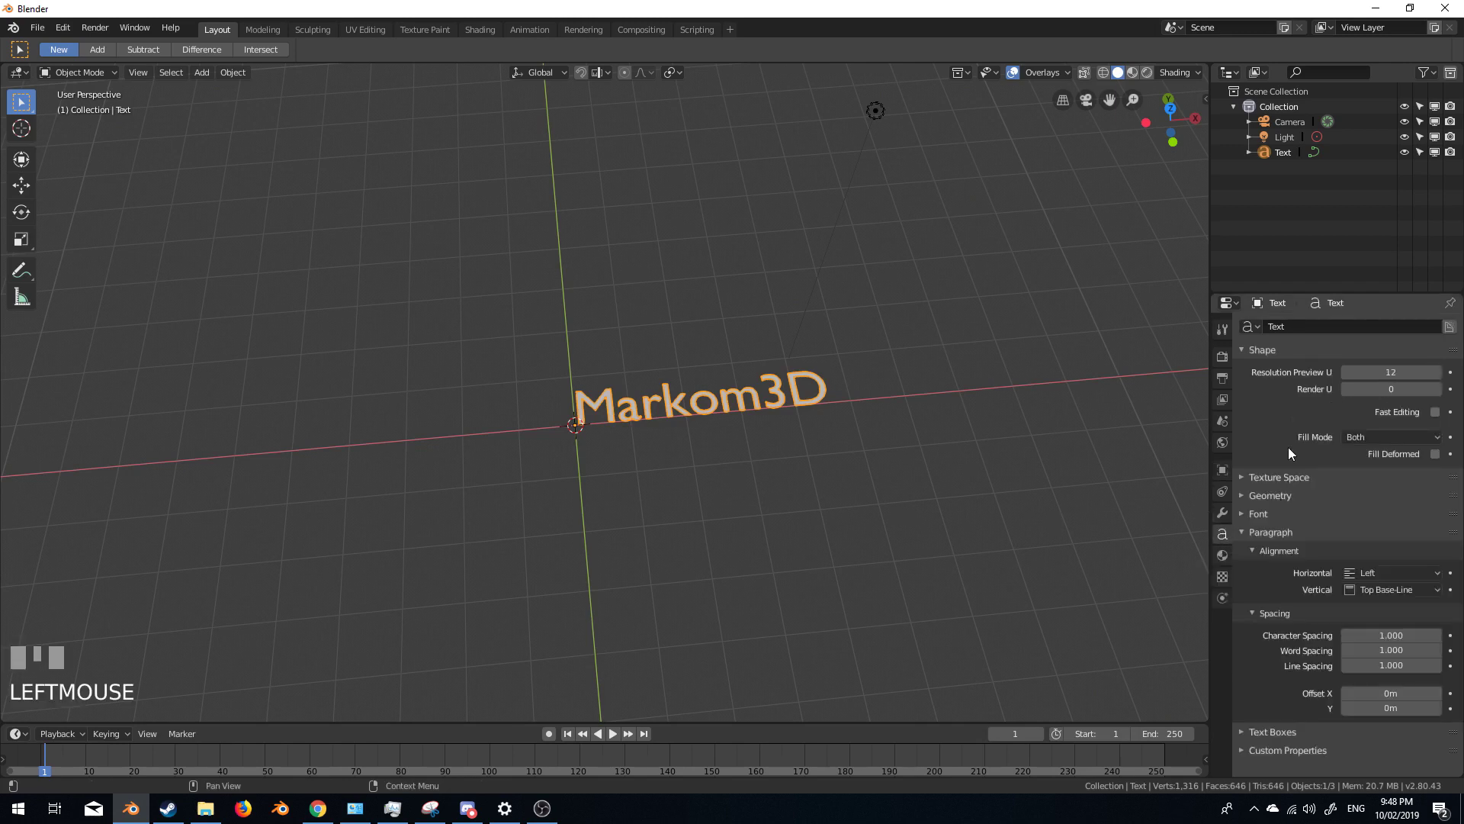
pyautogui.scroll(5, 881, 397)
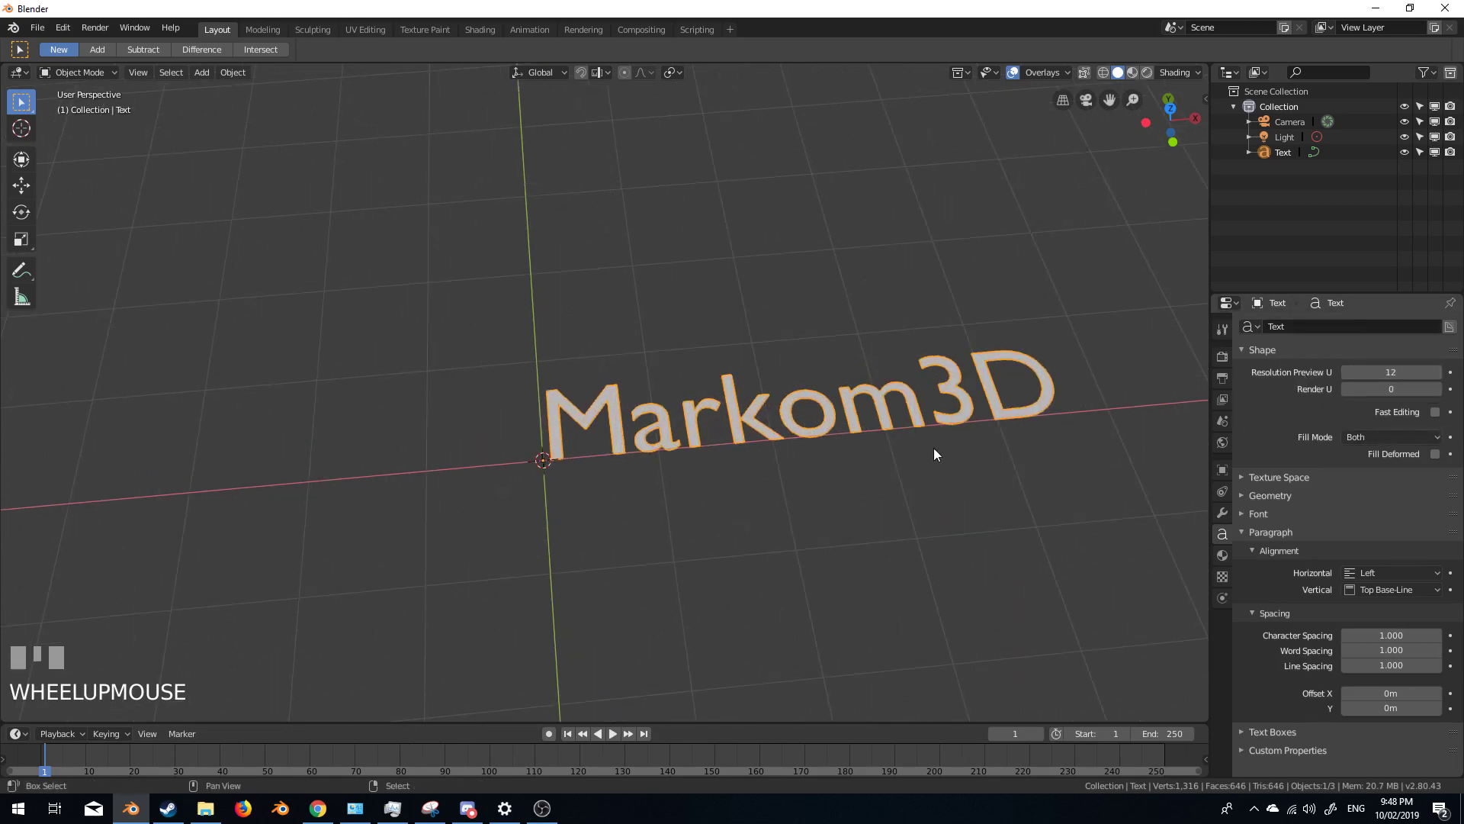
pyautogui.keyDown('shift'); pyautogui.moveTo(933, 447); pyautogui.dragTo(782, 553, button='middle'); pyautogui.keyUp('shift')
pyautogui.scroll(3, 807, 502)
pyautogui.scroll(3, 862, 422)
pyautogui.keyDown('shift'); pyautogui.moveTo(862, 423); pyautogui.dragTo(570, 418, button='middle'); pyautogui.keyUp('shift')
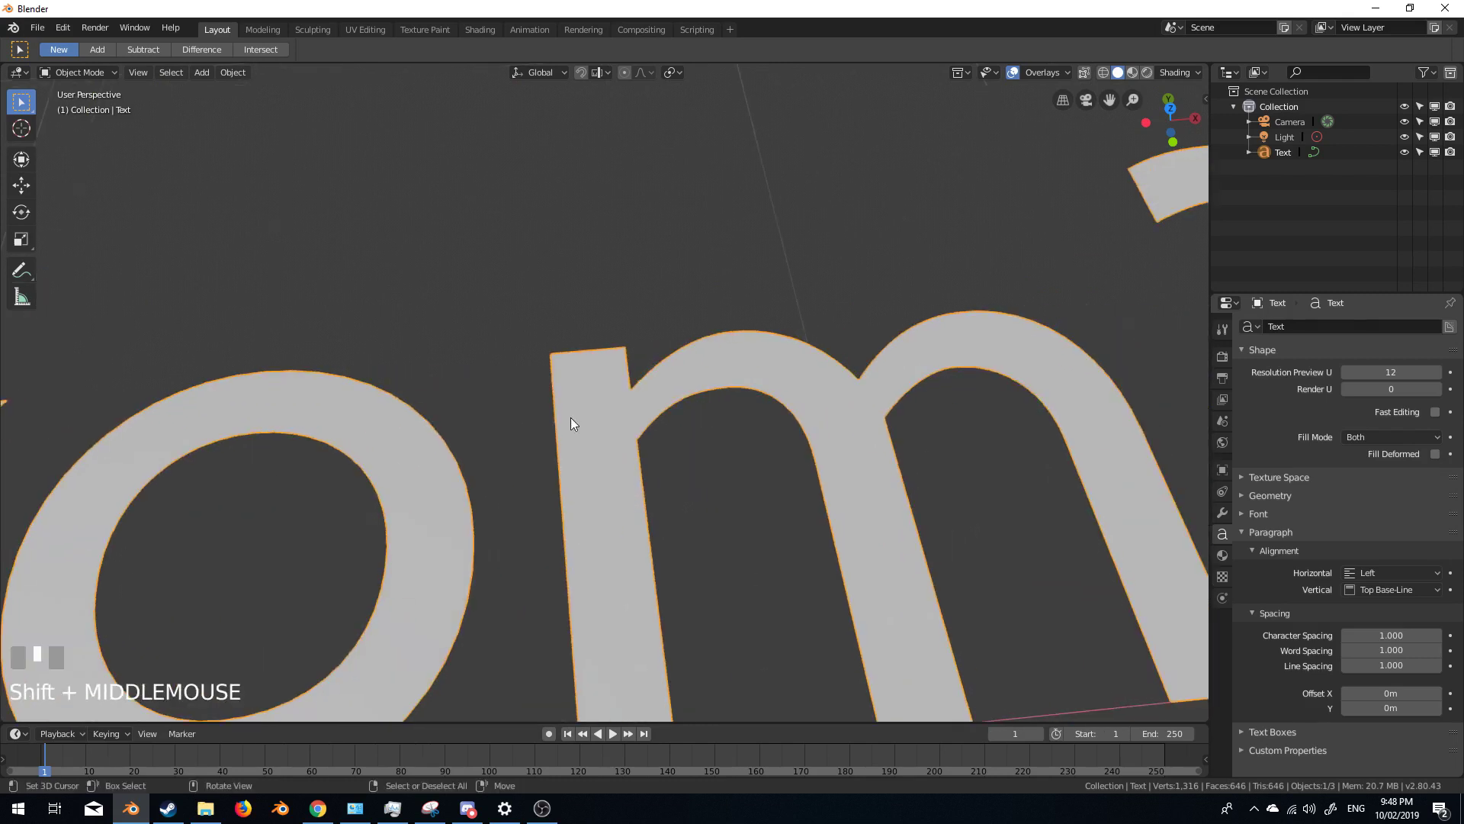
pyautogui.scroll(3, 682, 509)
# Set Resolution Preview U to 13 after testing values of 1 and 15
pyautogui.moveTo(1395, 372); pyautogui.dragTo(1365, 372)
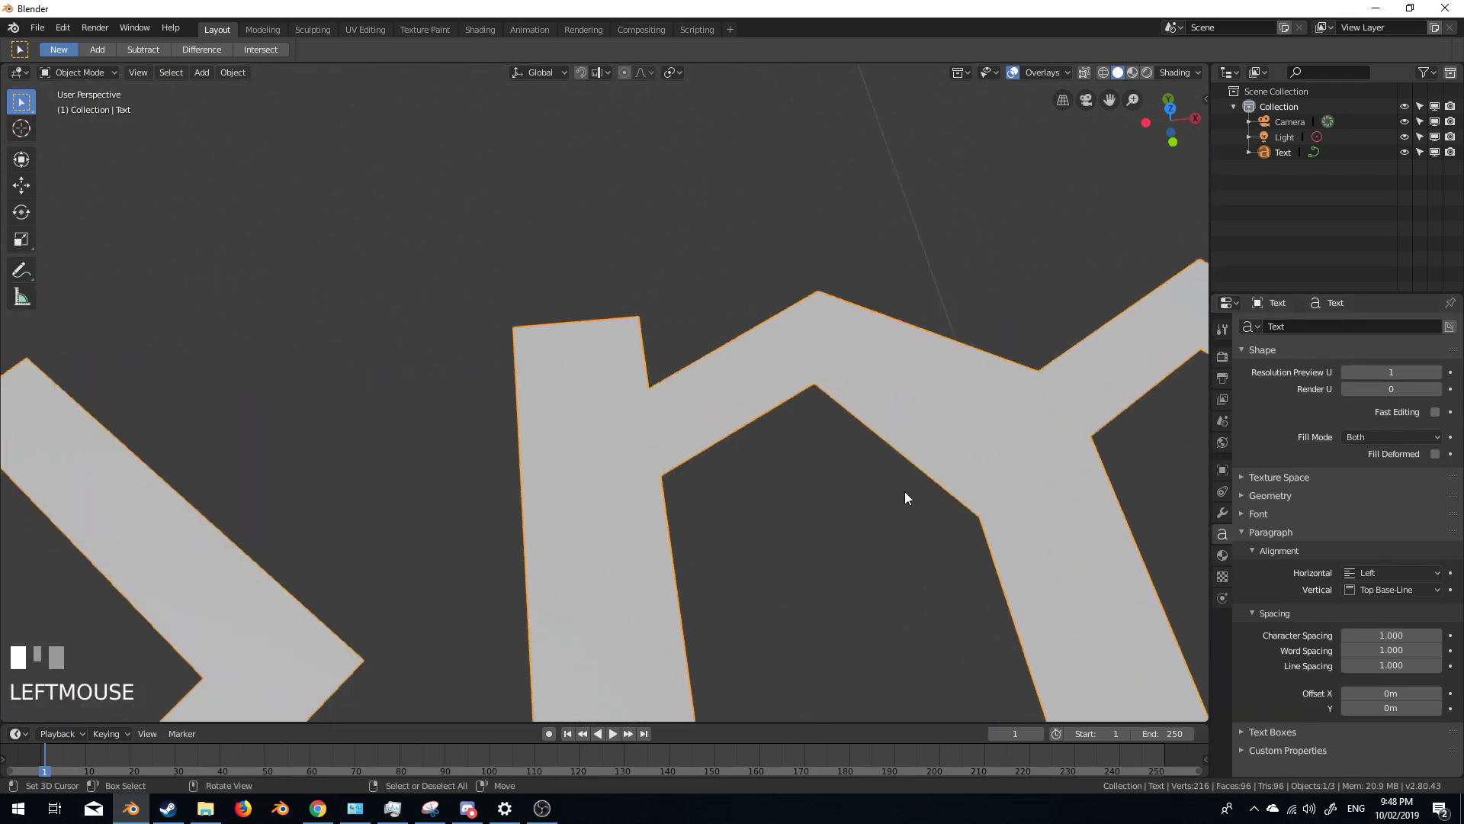
pyautogui.scroll(-1, 669, 520)
pyautogui.scroll(-1, 671, 414)
pyautogui.scroll(-2, 984, 496)
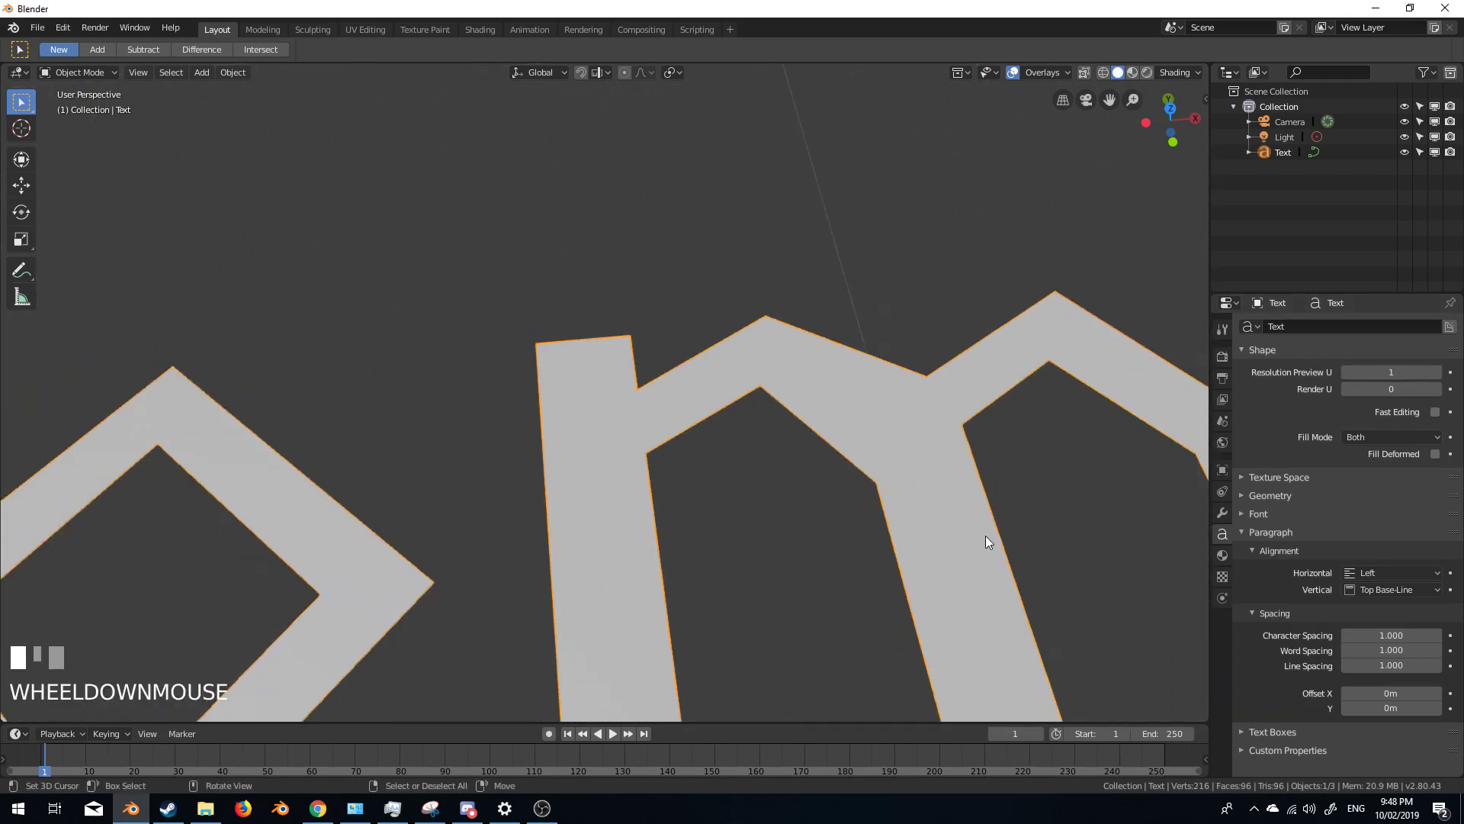
pyautogui.scroll(-3, 875, 620)
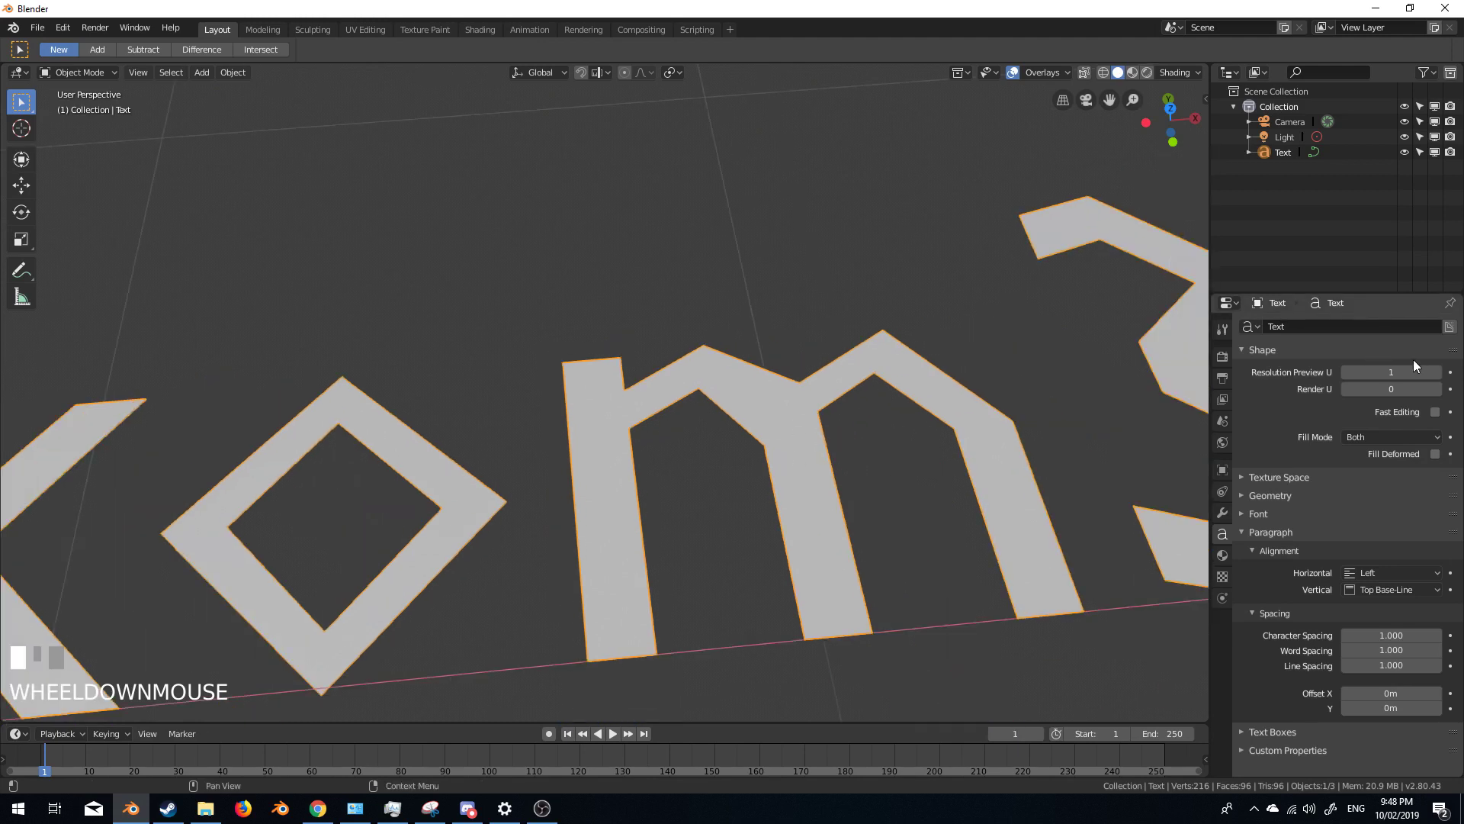
pyautogui.click(1437, 373)
pyautogui.click(1437, 372)
pyautogui.click(1437, 373)
pyautogui.click(1438, 373)
pyautogui.click(1437, 372)
pyautogui.click(1437, 372)
pyautogui.click(1438, 372)
pyautogui.click(1437, 372)
pyautogui.click(1437, 372)
pyautogui.click(1437, 372)
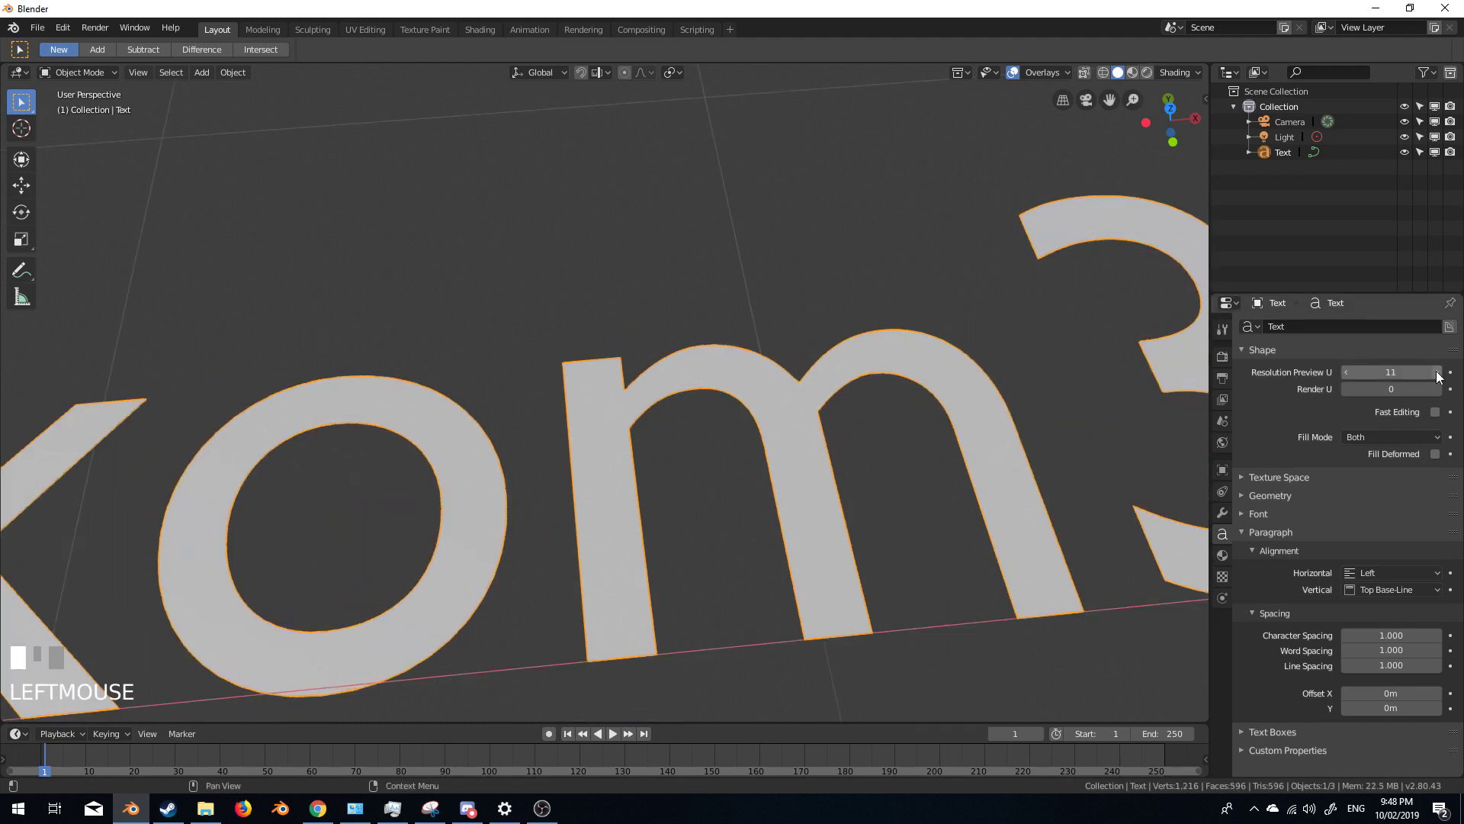
pyautogui.click(1437, 372)
pyautogui.click(1437, 372)
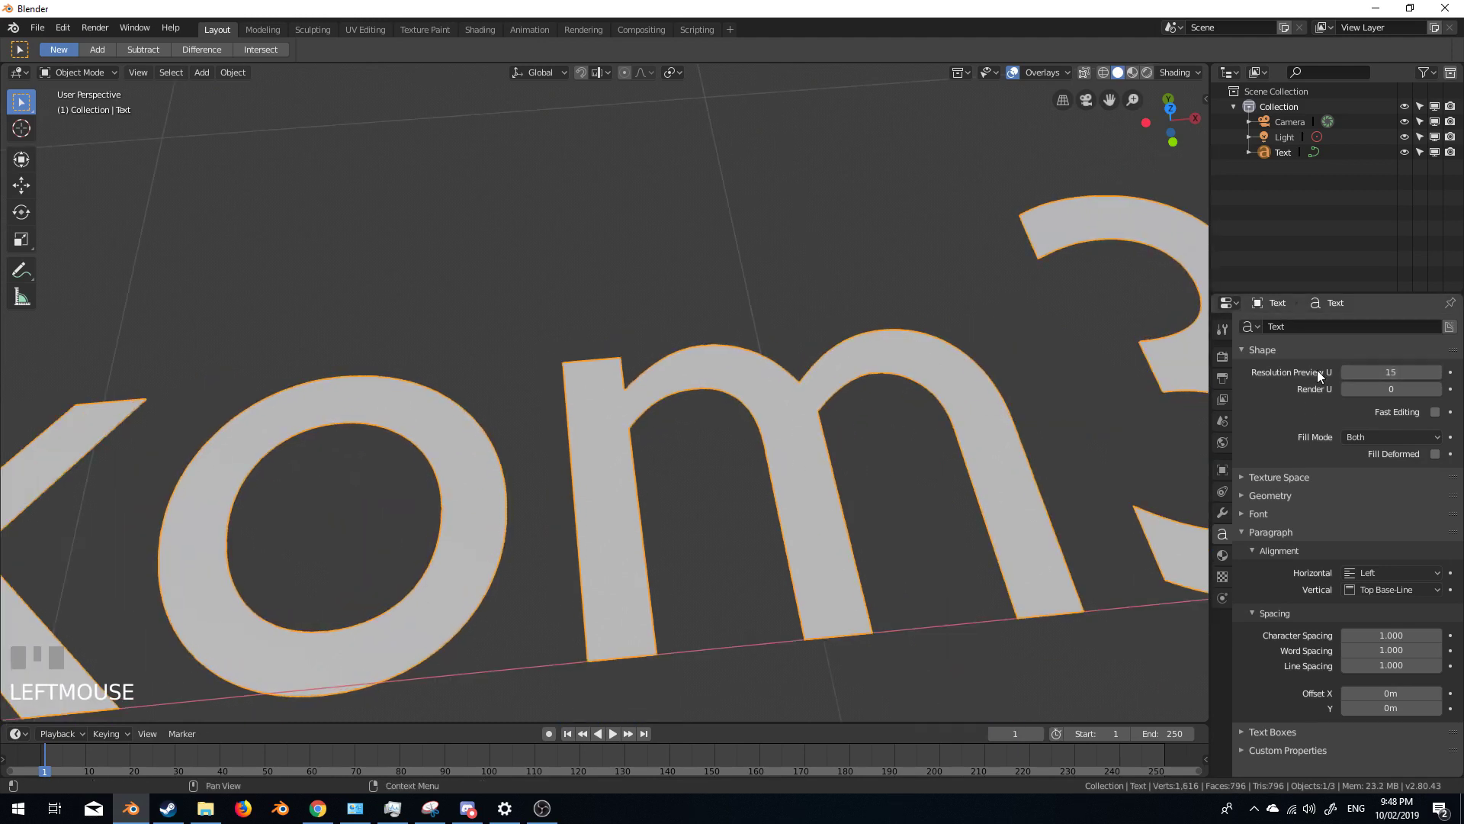
pyautogui.click(1347, 372)
pyautogui.click(1347, 373)
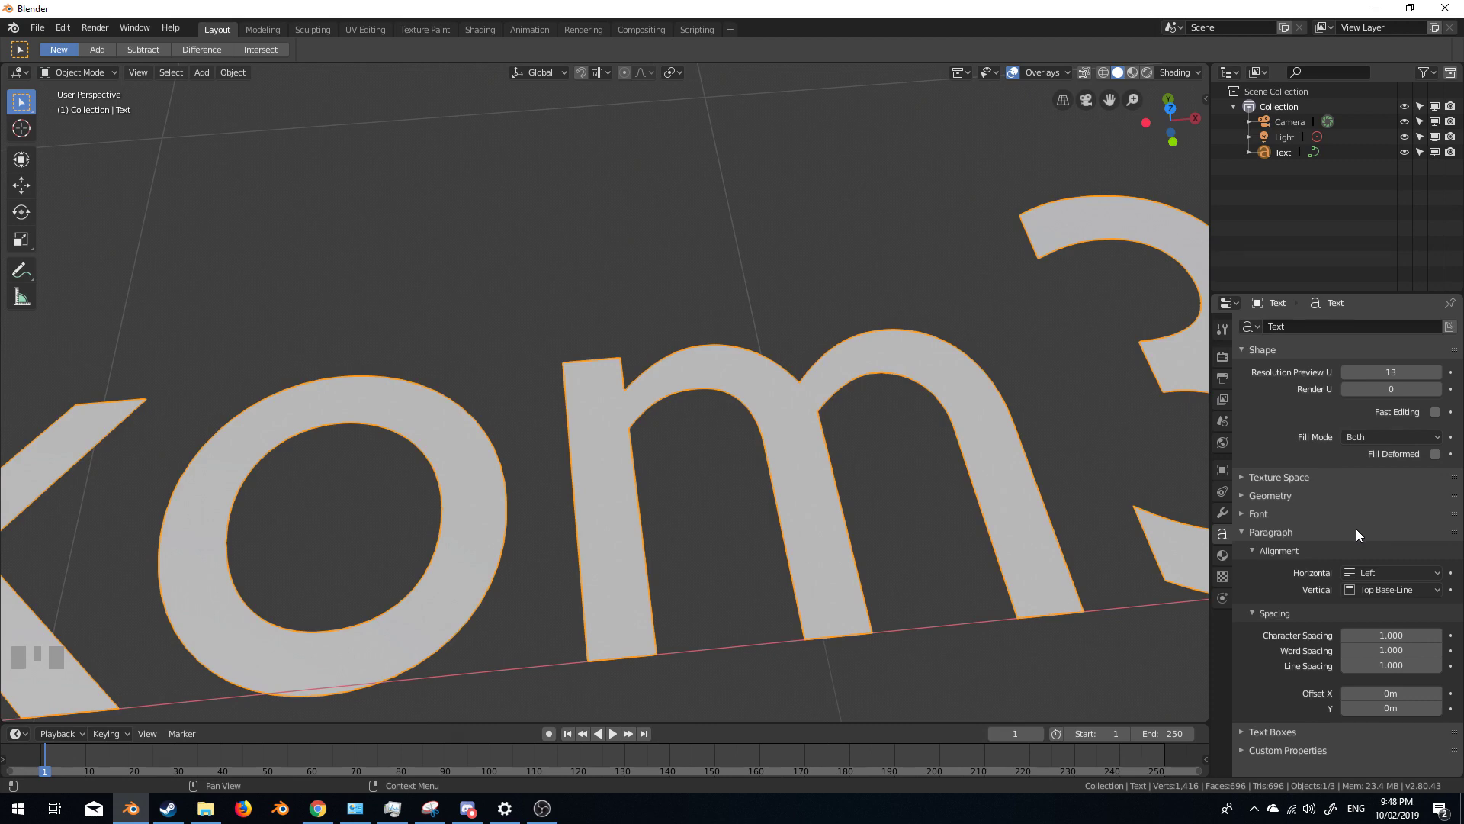
pyautogui.click(1241, 496)
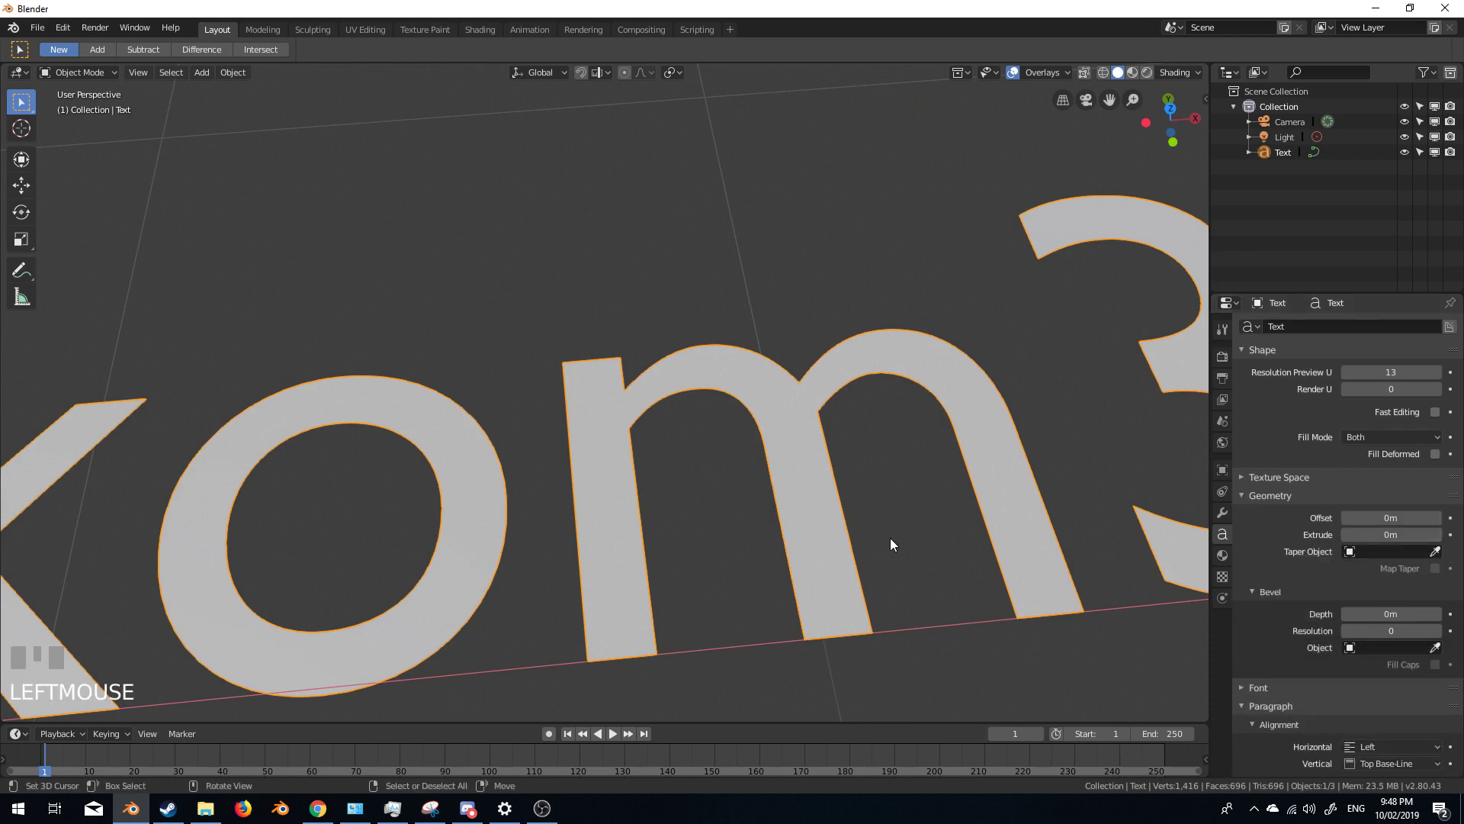
# Extrude the Markom3D text to 0.13m and reset the Offset to 0m
pyautogui.scroll(-6, 889, 545)
pyautogui.moveTo(889, 557); pyautogui.dragTo(918, 490, button='middle')
pyautogui.scroll(-3, 918, 491)
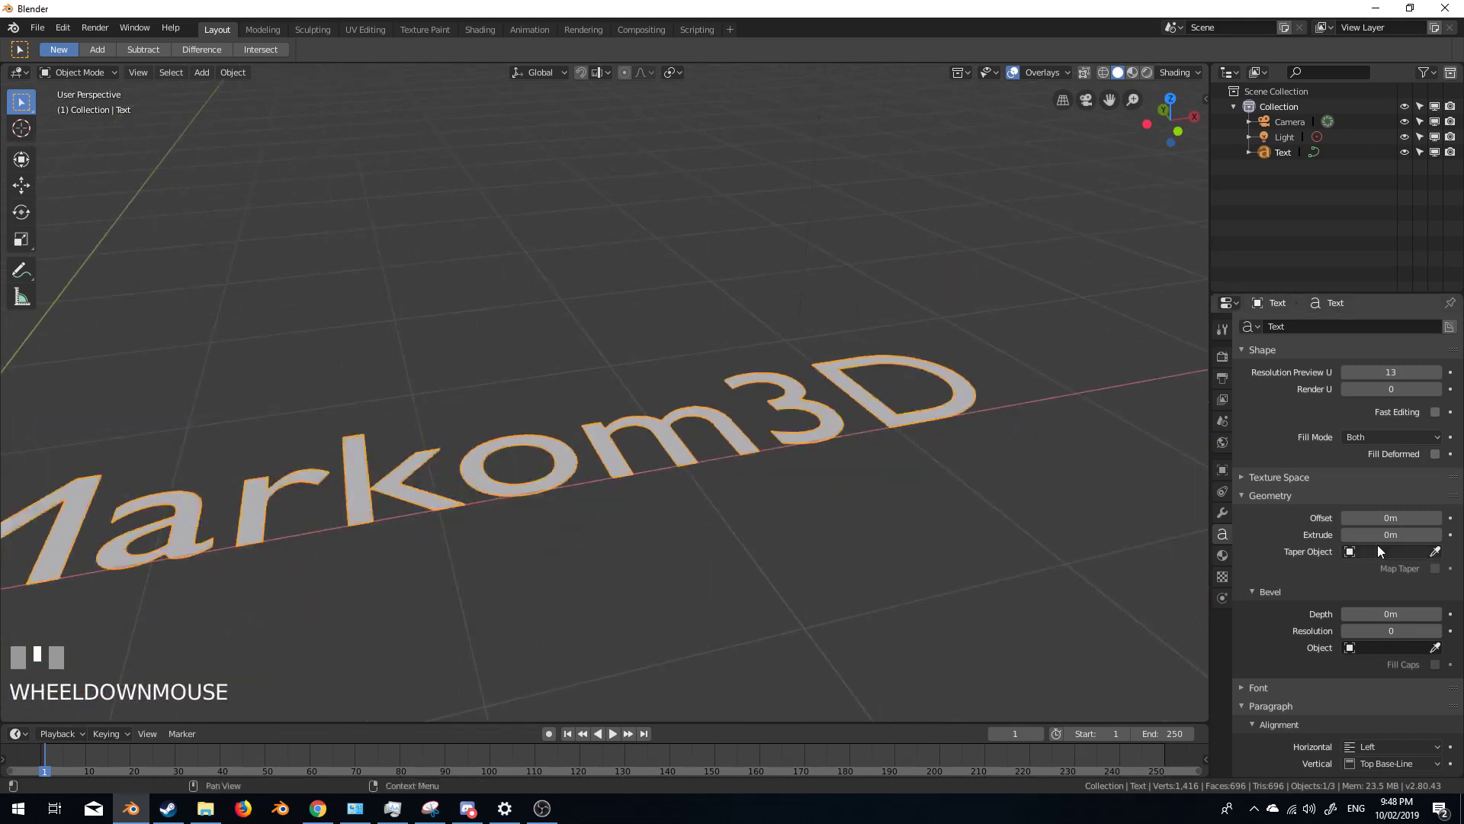
pyautogui.moveTo(1379, 535); pyautogui.dragTo(1427, 518)
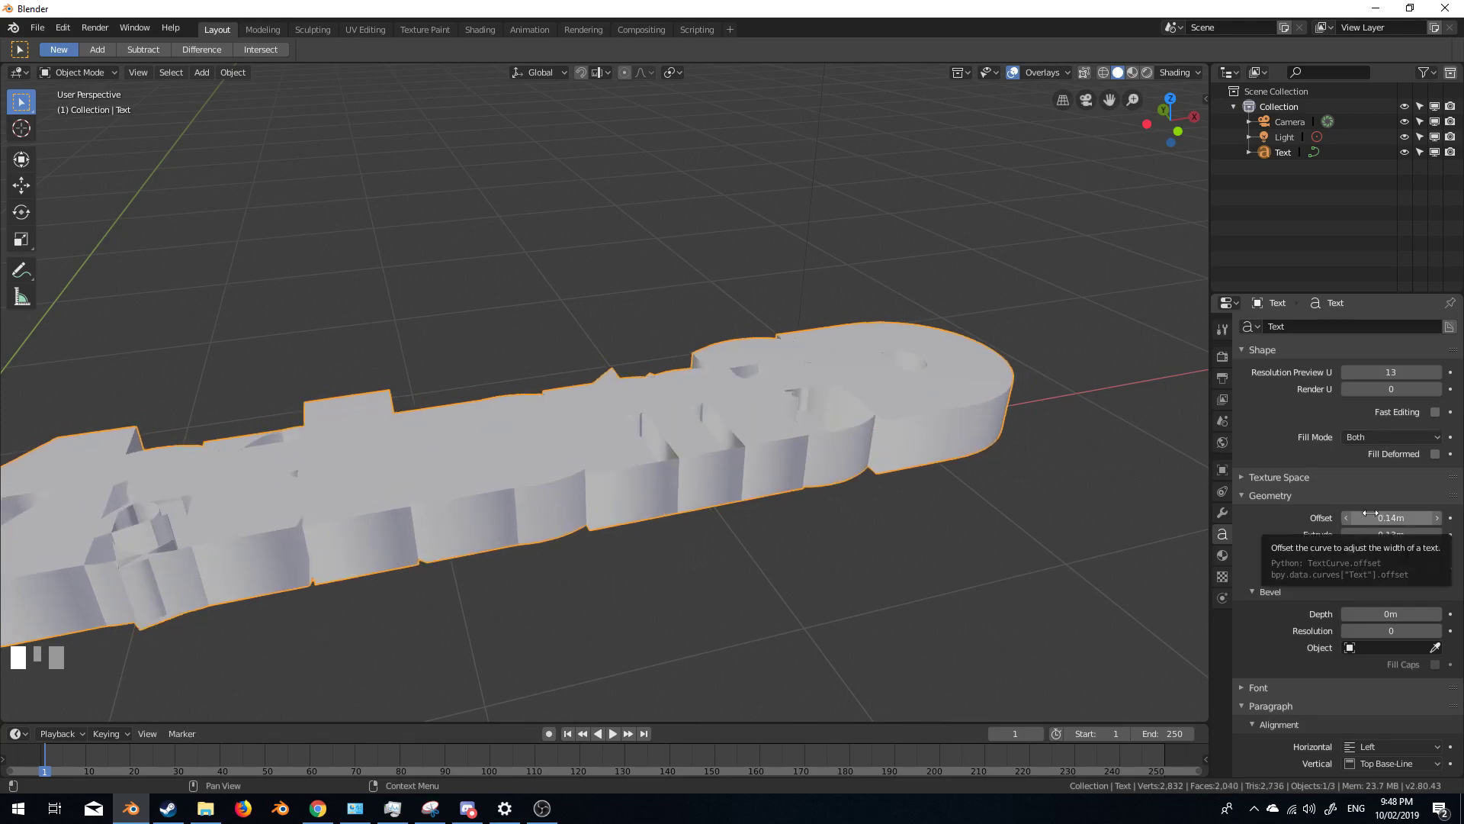
pyautogui.moveTo(1370, 517); pyautogui.dragTo(1342, 517)
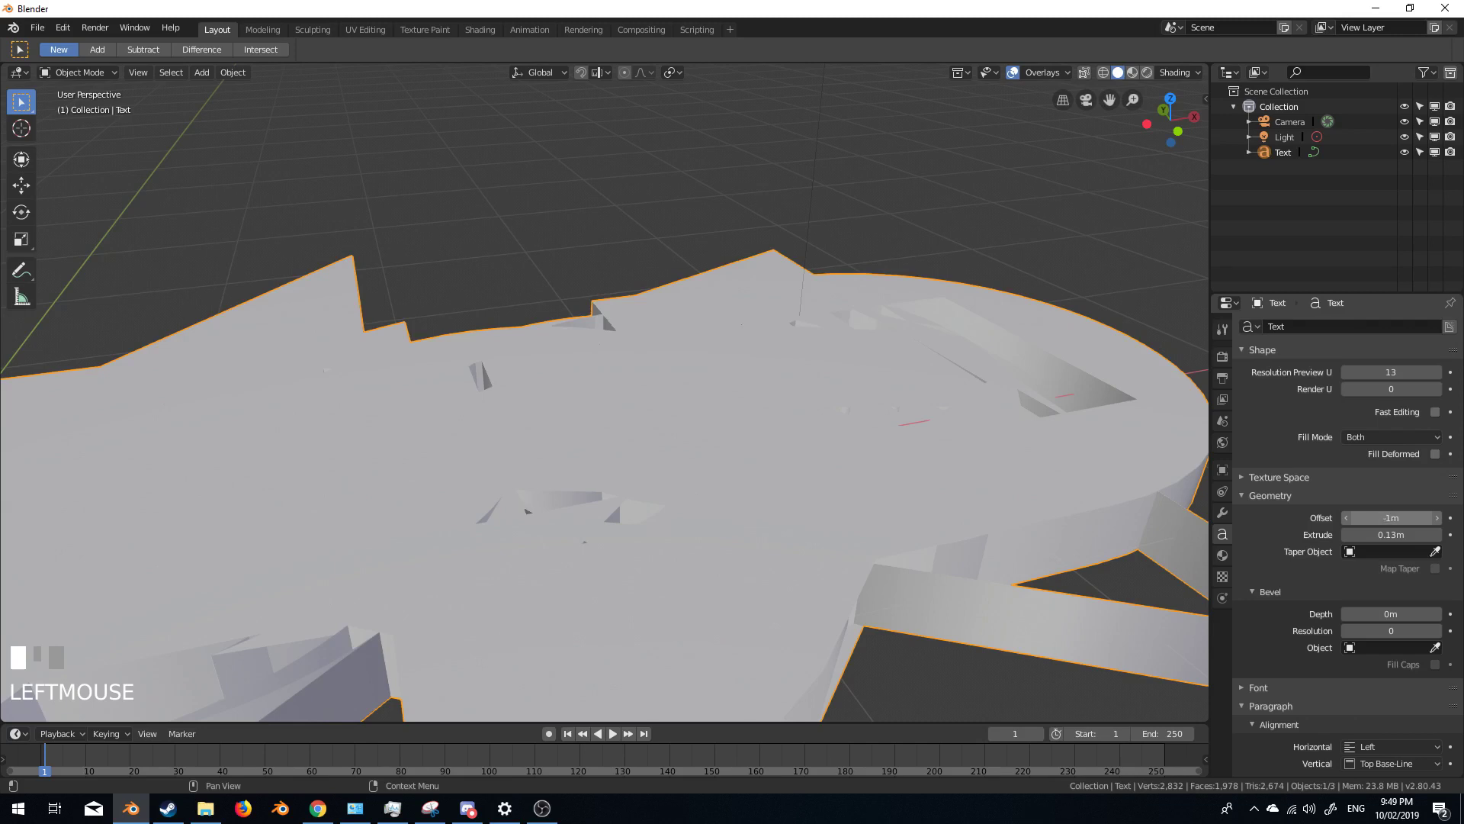
pyautogui.click(1387, 520)
pyautogui.write('0')
pyautogui.press('KP_Enter')
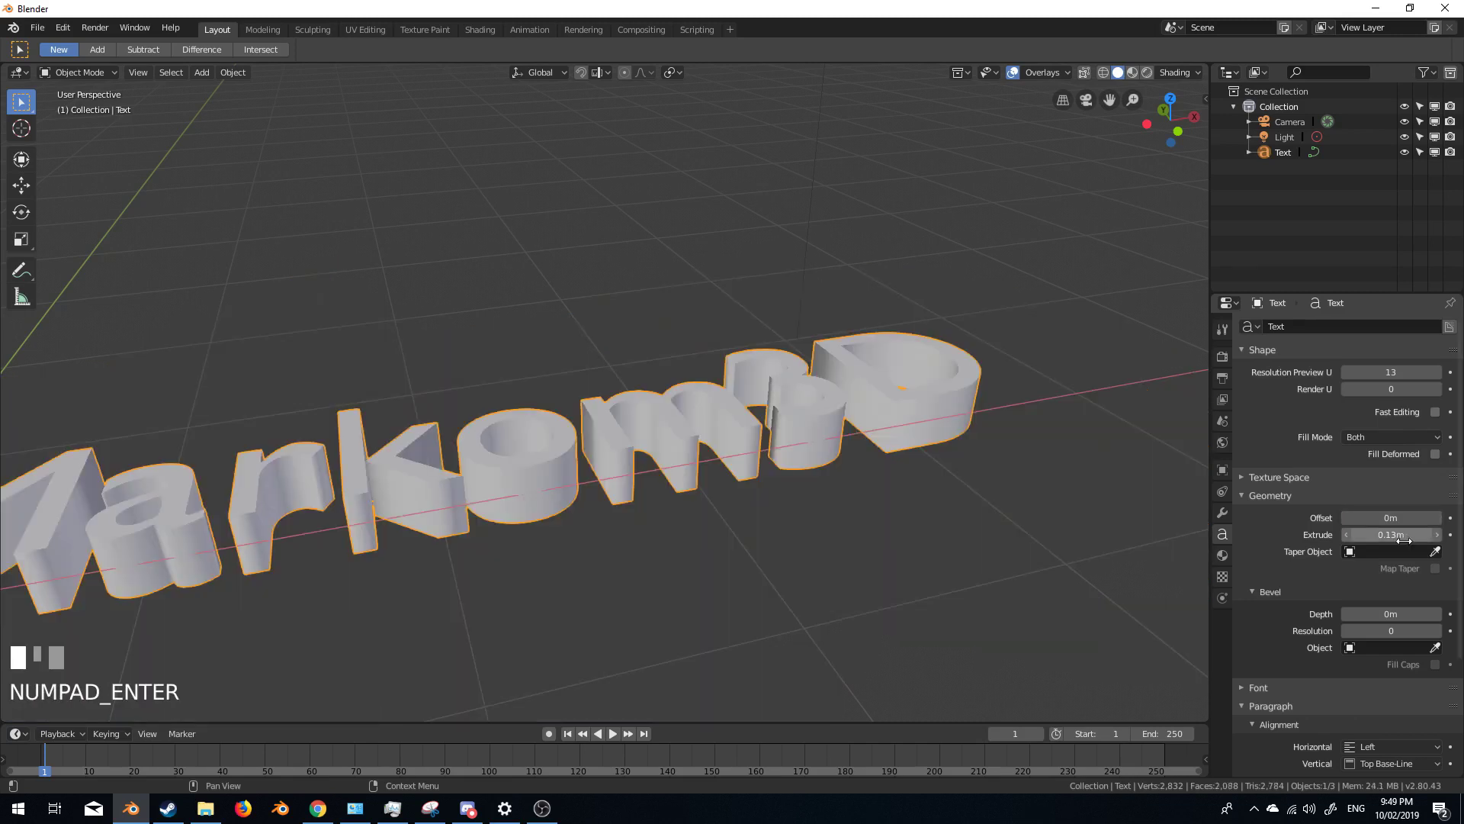
pyautogui.scroll(1, 911, 456)
pyautogui.keyDown('shift'); pyautogui.moveTo(910, 454); pyautogui.dragTo(913, 479, button='middle'); pyautogui.keyUp('shift')
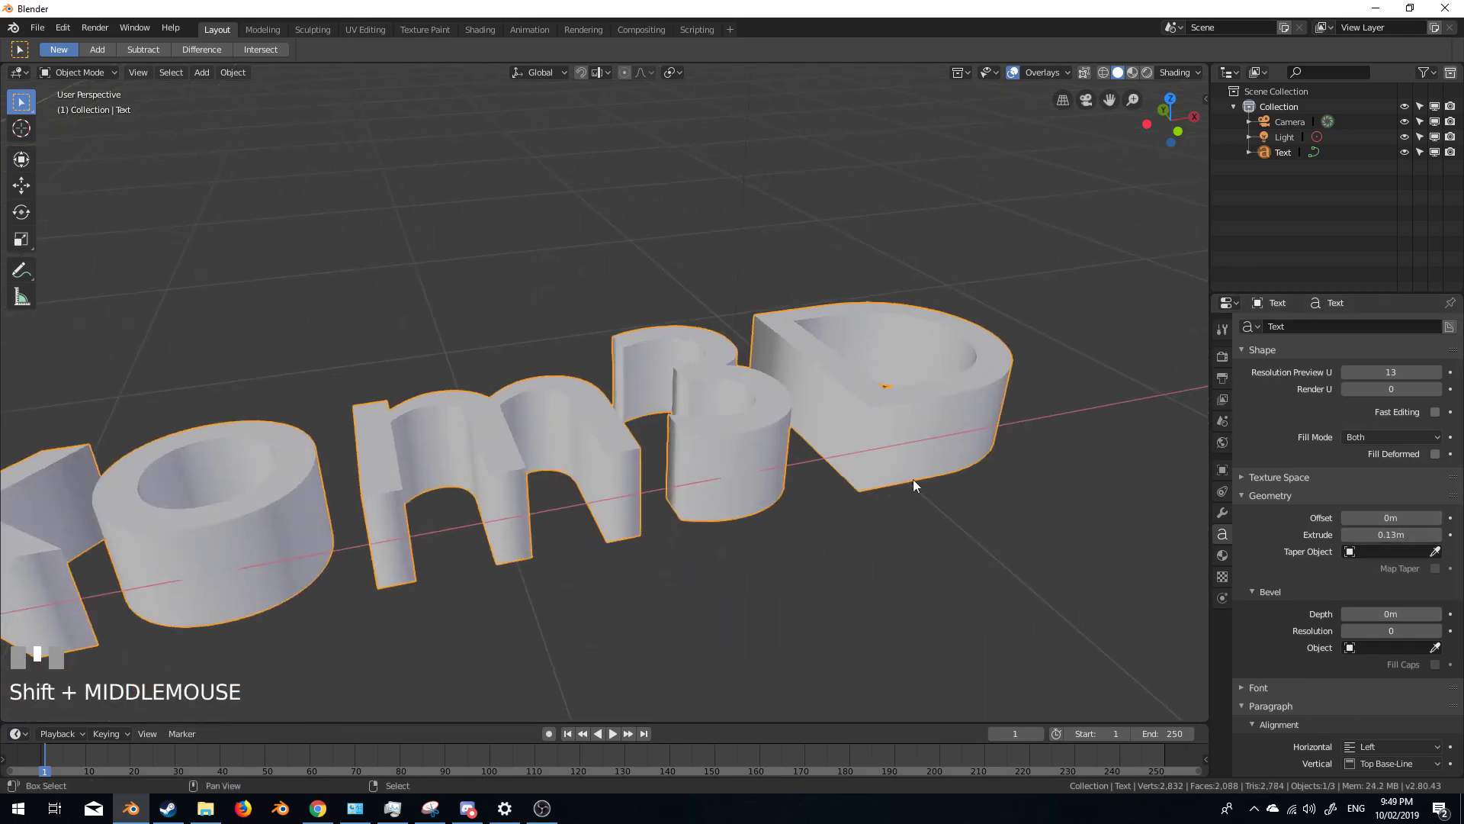
# Set the bevel Depth to 0.02m and the bevel Resolution to 0
pyautogui.click(1438, 614)
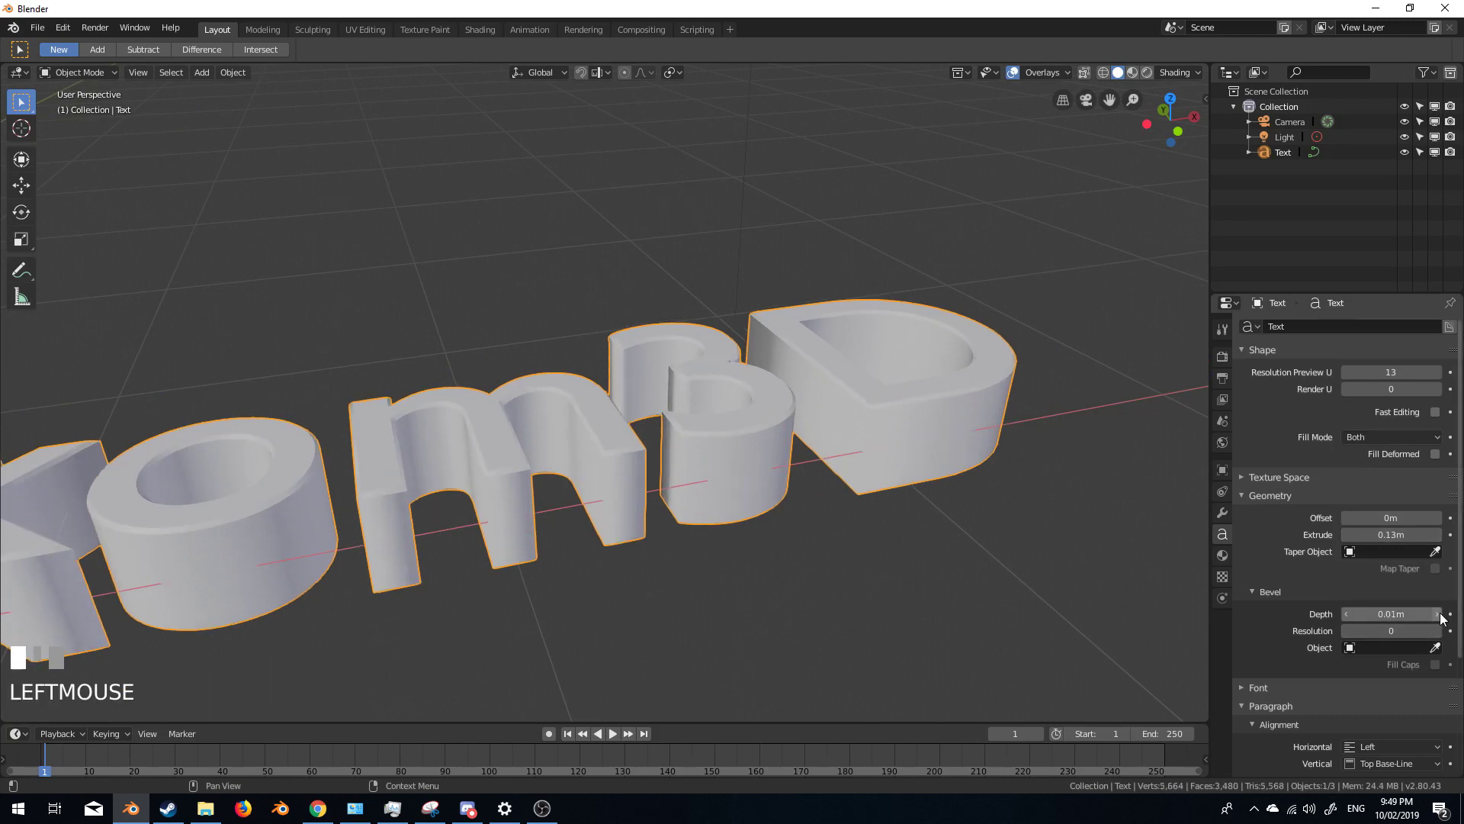
pyautogui.click(1438, 614)
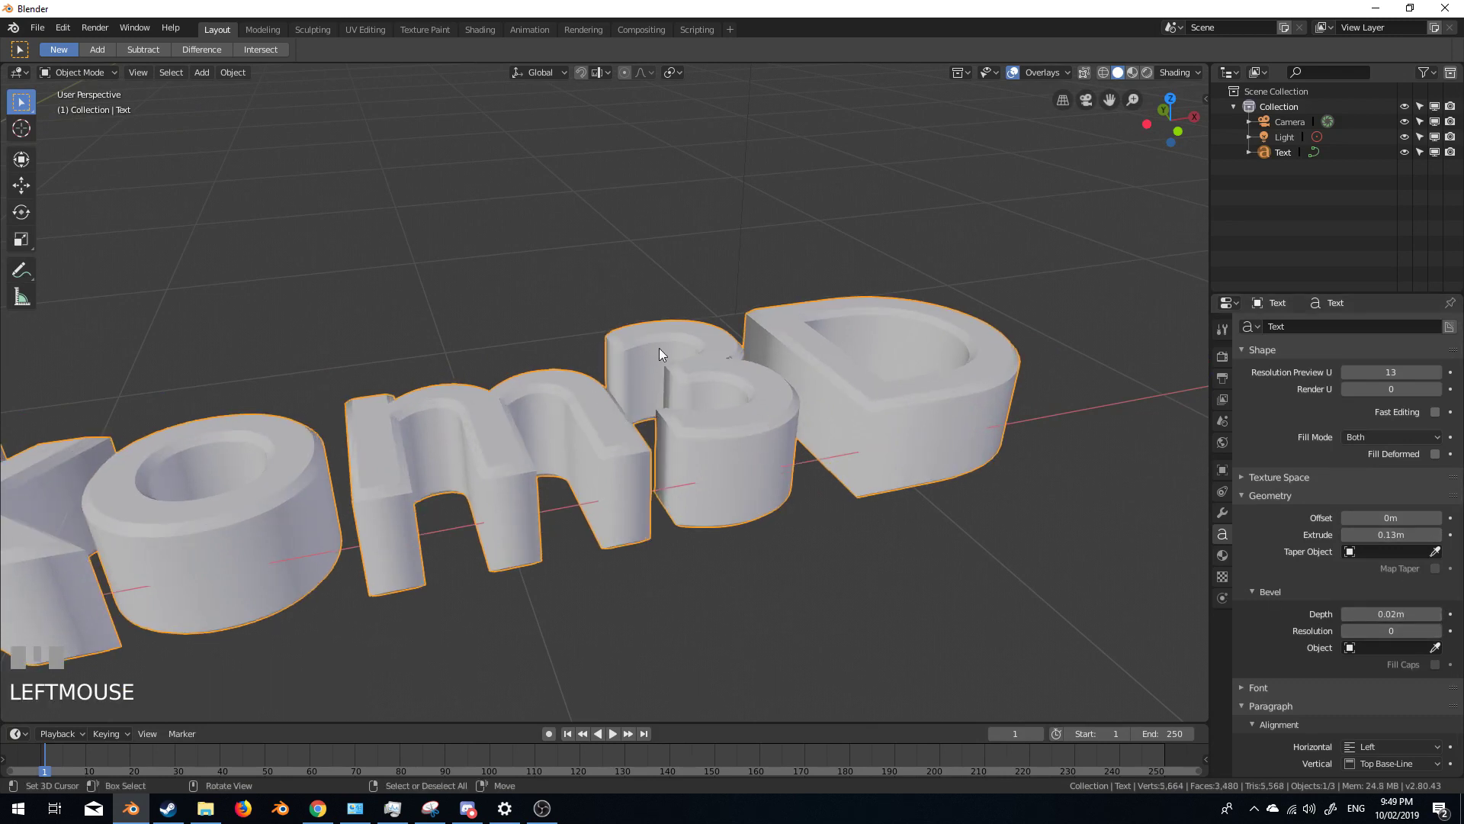
pyautogui.click(1438, 630)
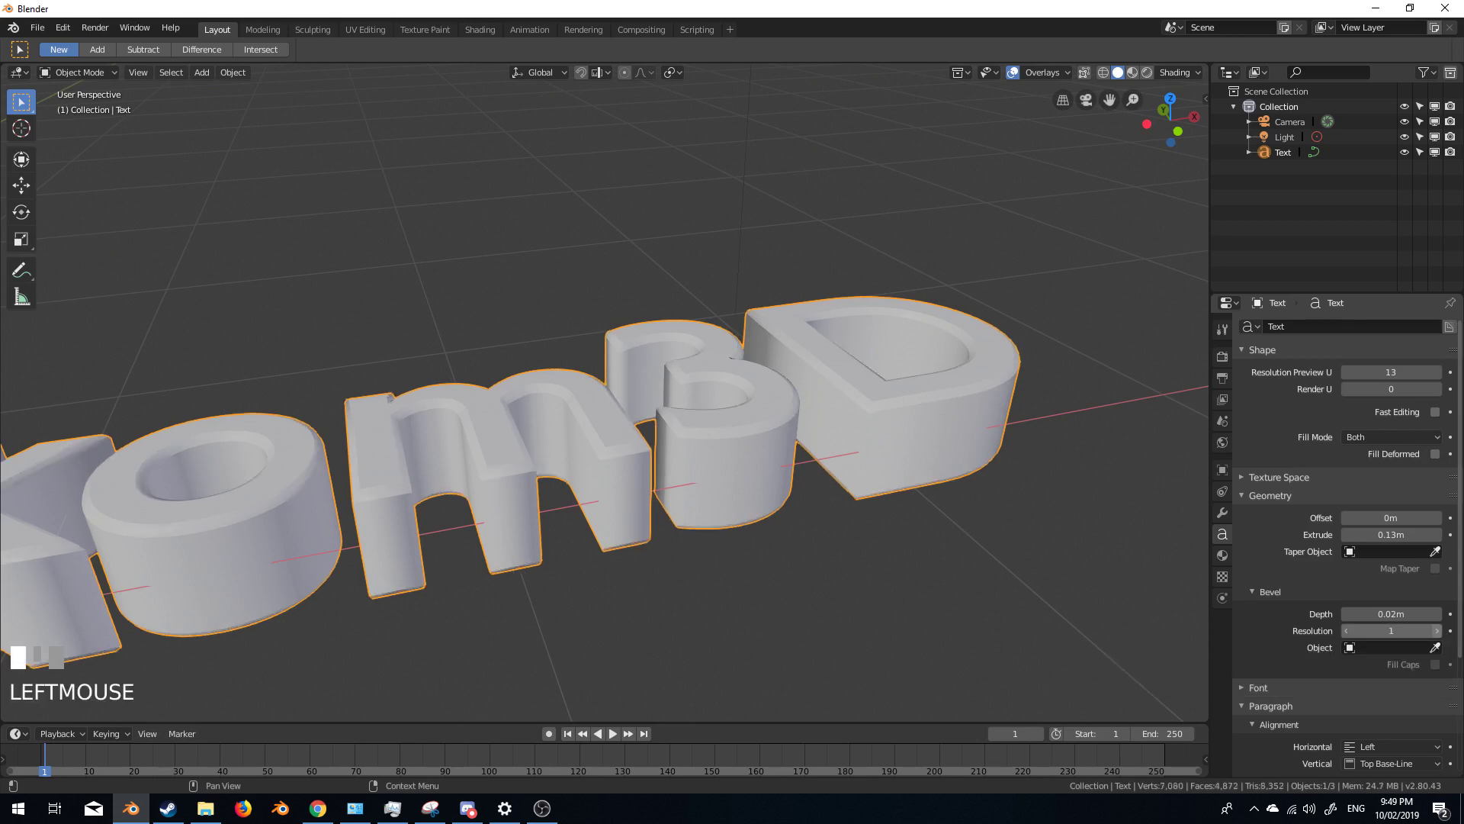
pyautogui.click(1438, 631)
pyautogui.click(1438, 631)
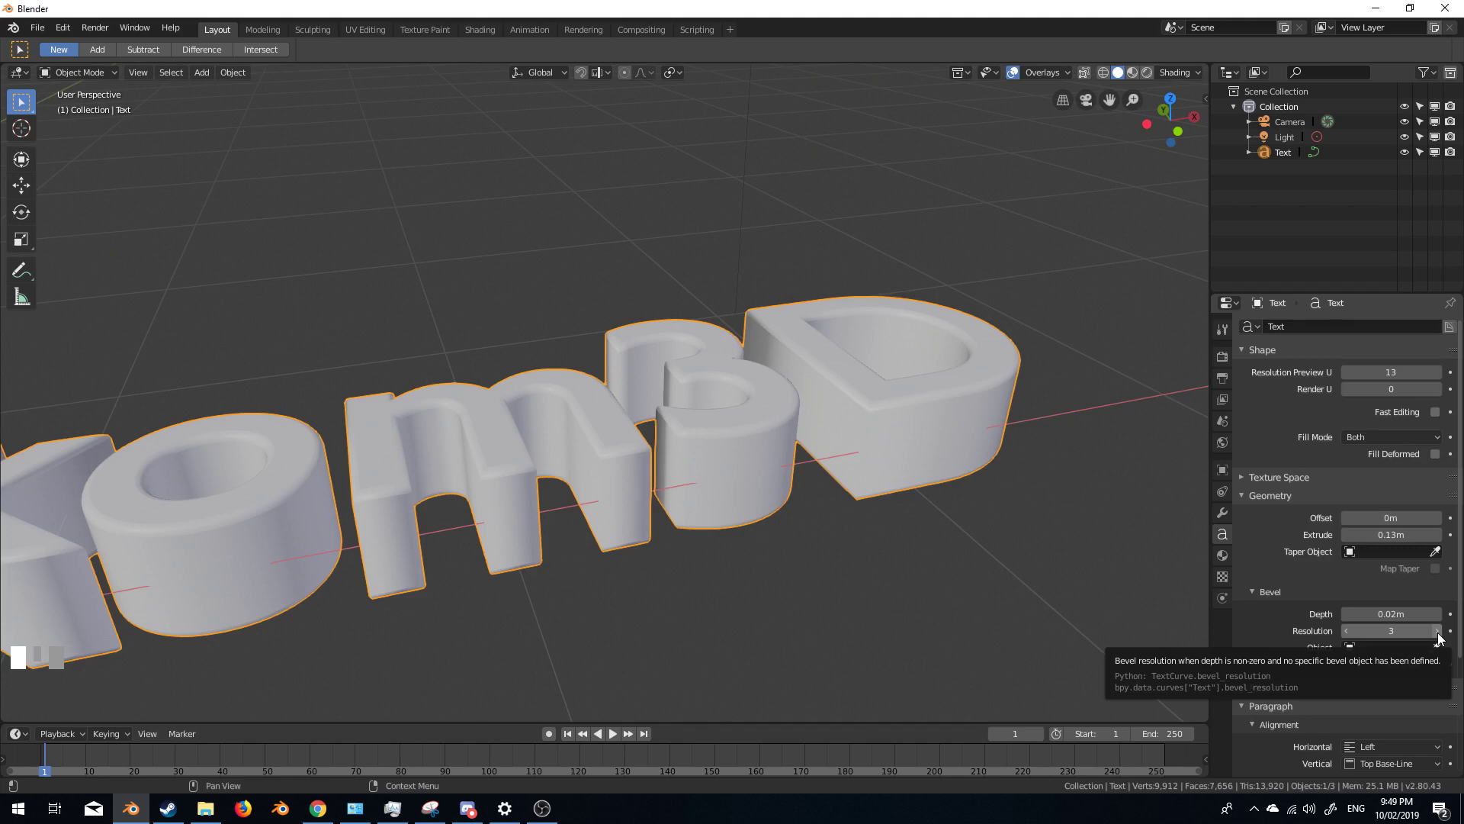
pyautogui.moveTo(1438, 633); pyautogui.dragTo(1329, 622)
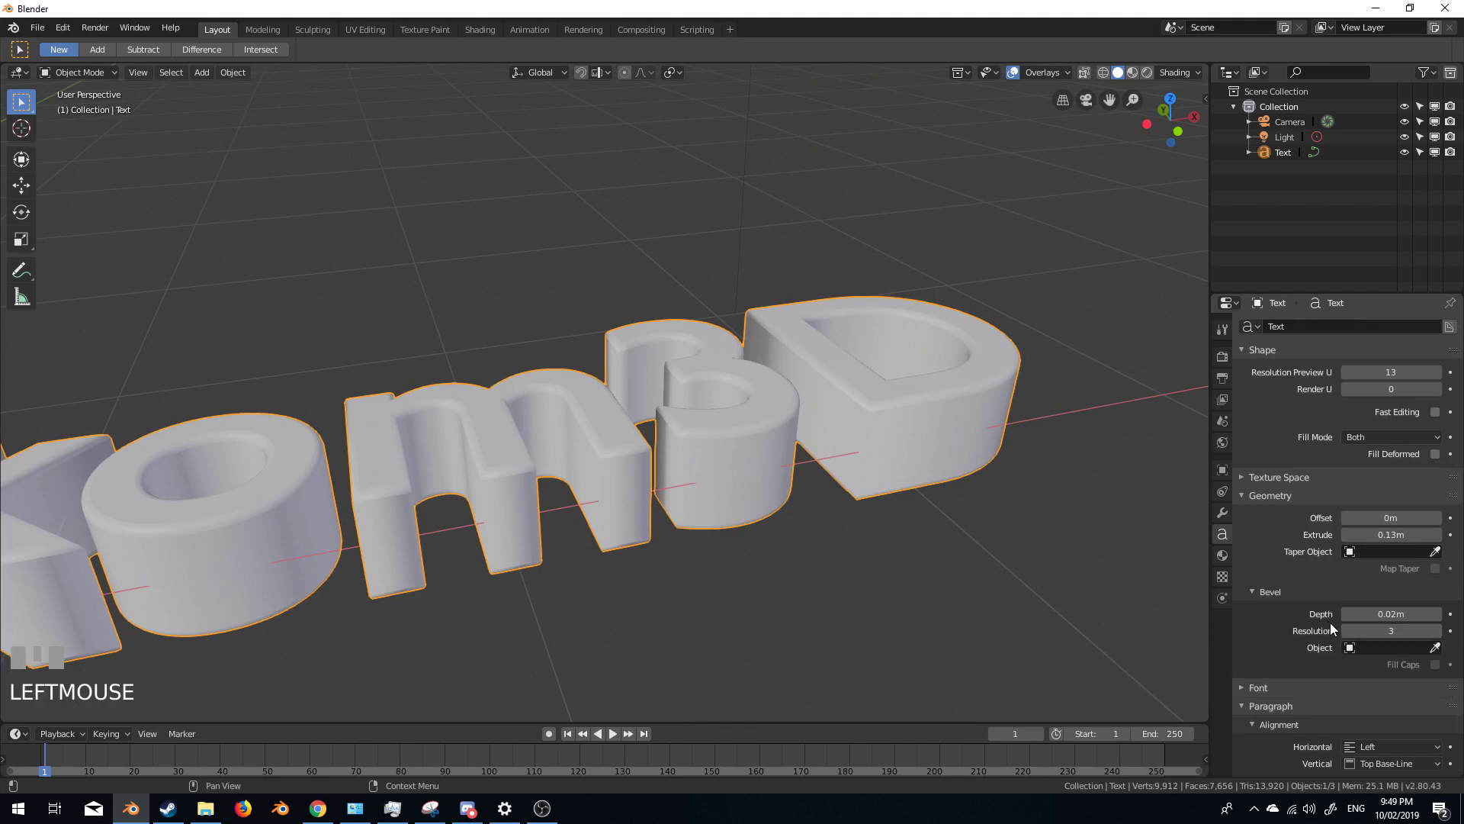
pyautogui.scroll(-5, 1273, 525)
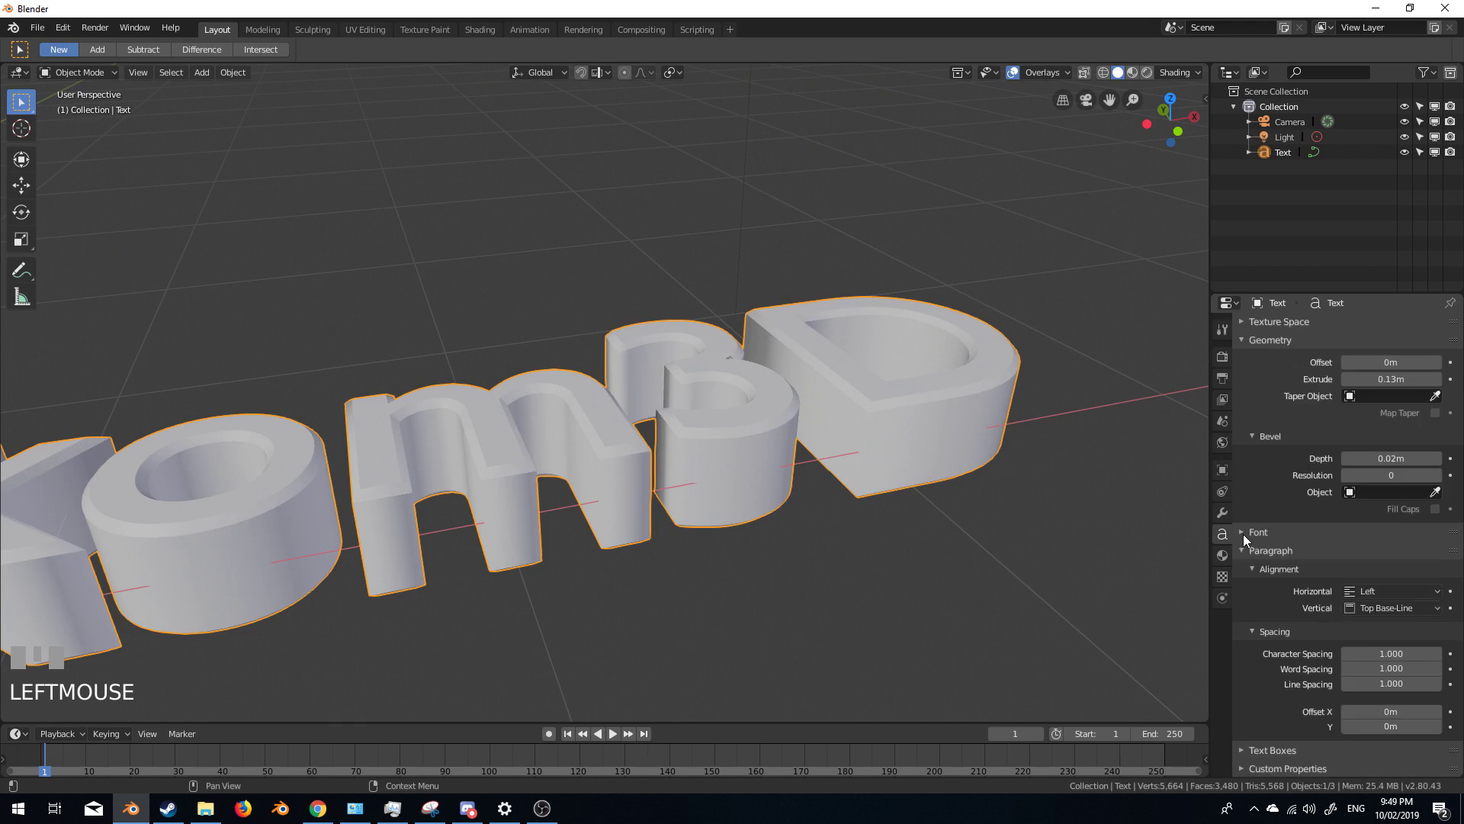
pyautogui.click(1244, 533)
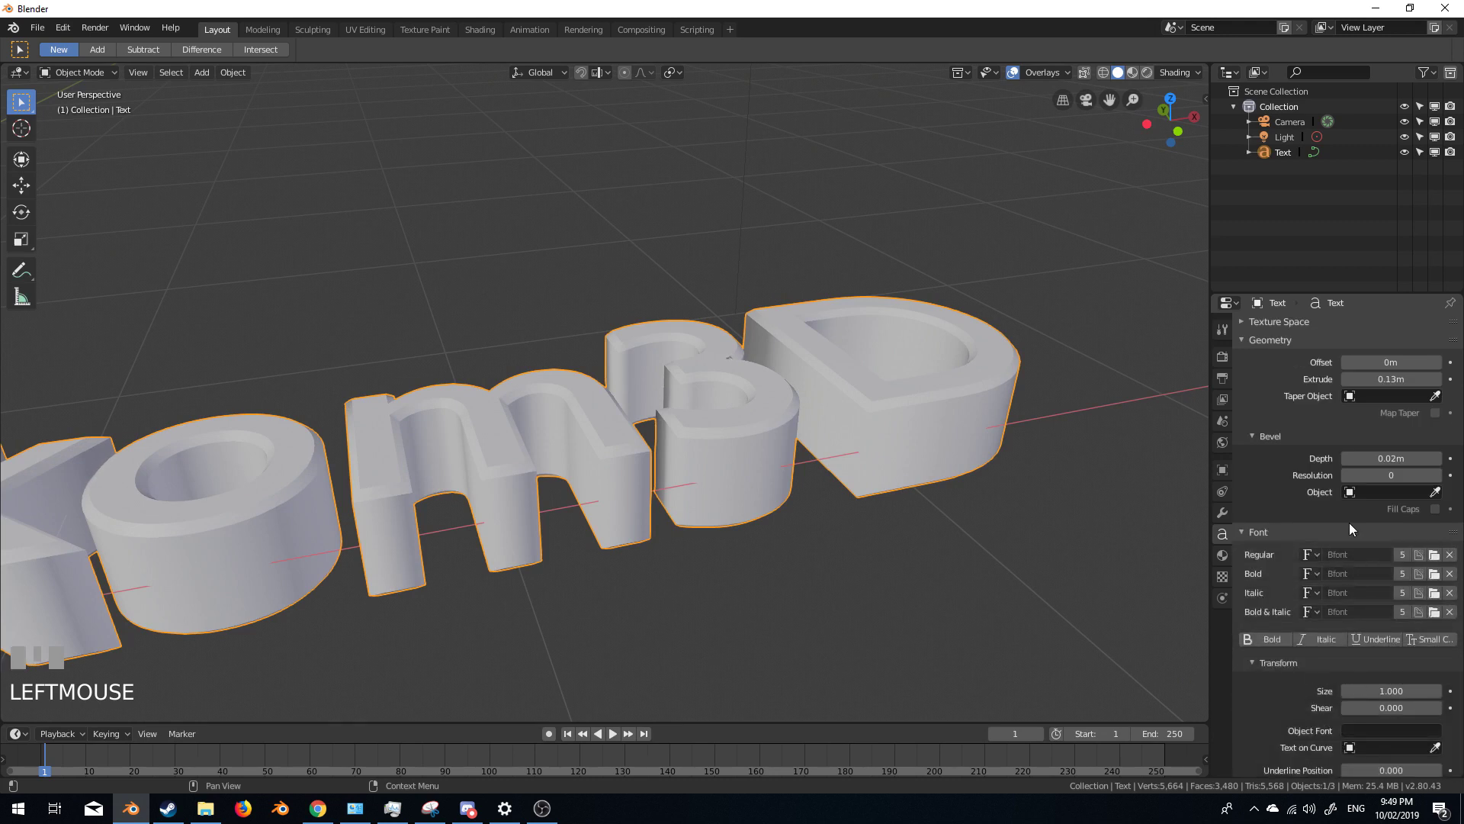
# Browse for a Regular font file, then cancel to keep the default Bfont
pyautogui.click(1435, 556)
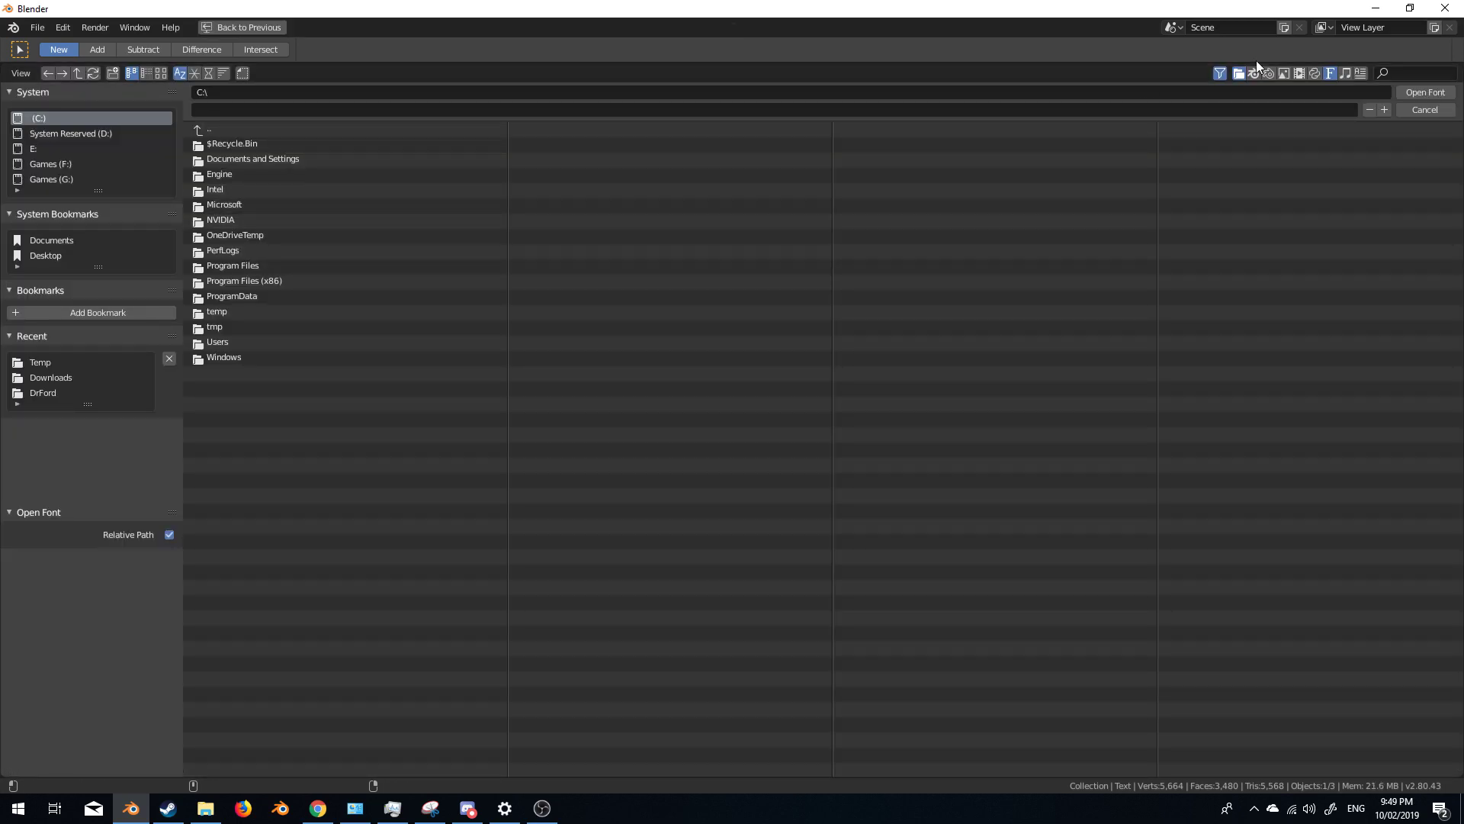
pyautogui.click(1412, 111)
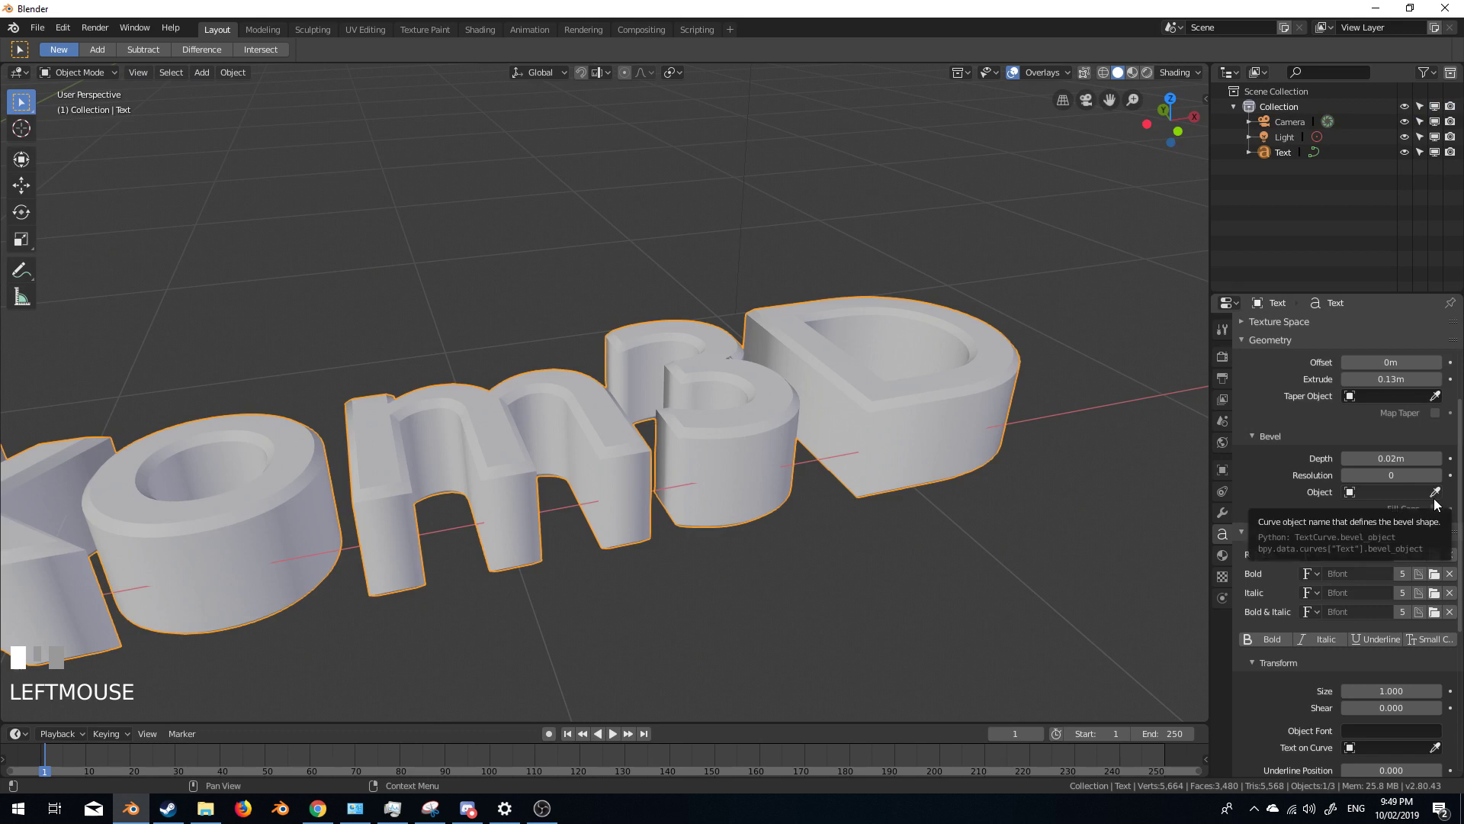
pyautogui.scroll(-5, 1352, 596)
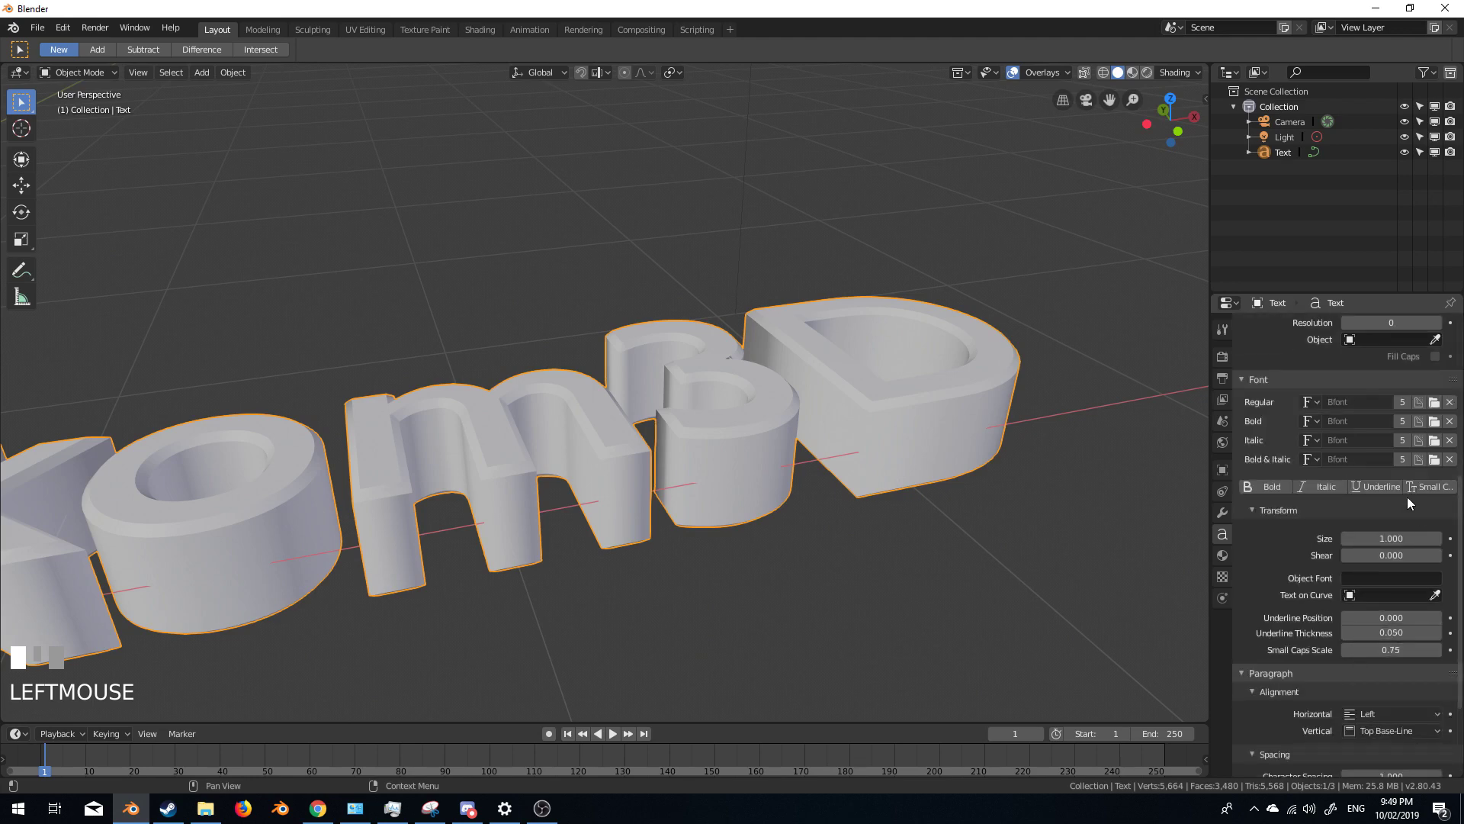
# Switch to top orthographic view and add a Bezier curve to the scene
pyautogui.scroll(-2, 1291, 514)
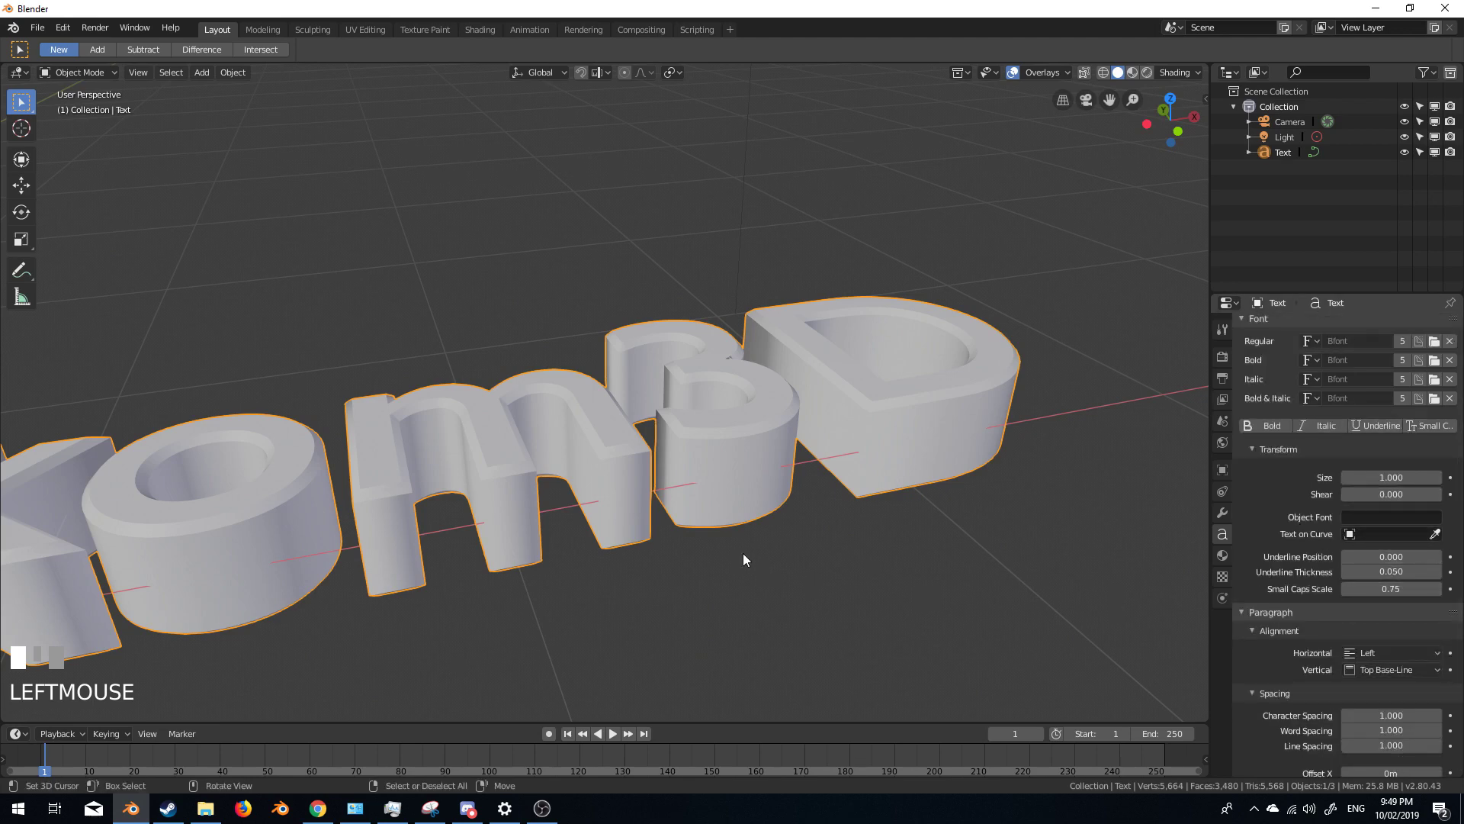
pyautogui.moveTo(743, 552); pyautogui.dragTo(684, 534, button='middle')
pyautogui.press('KP_7')
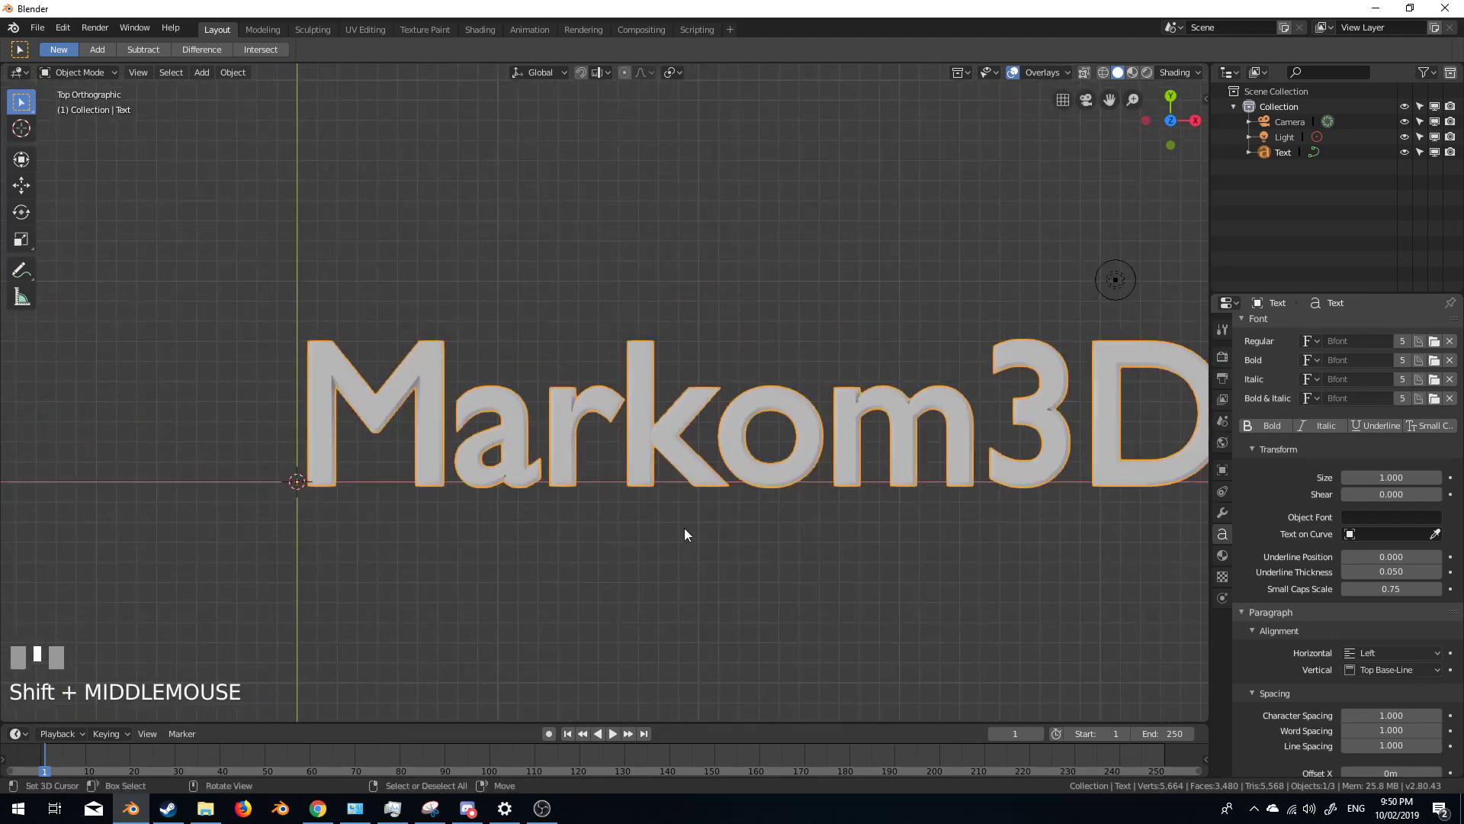
pyautogui.scroll(-2, 684, 534)
pyautogui.hotkey('shift', 'a')
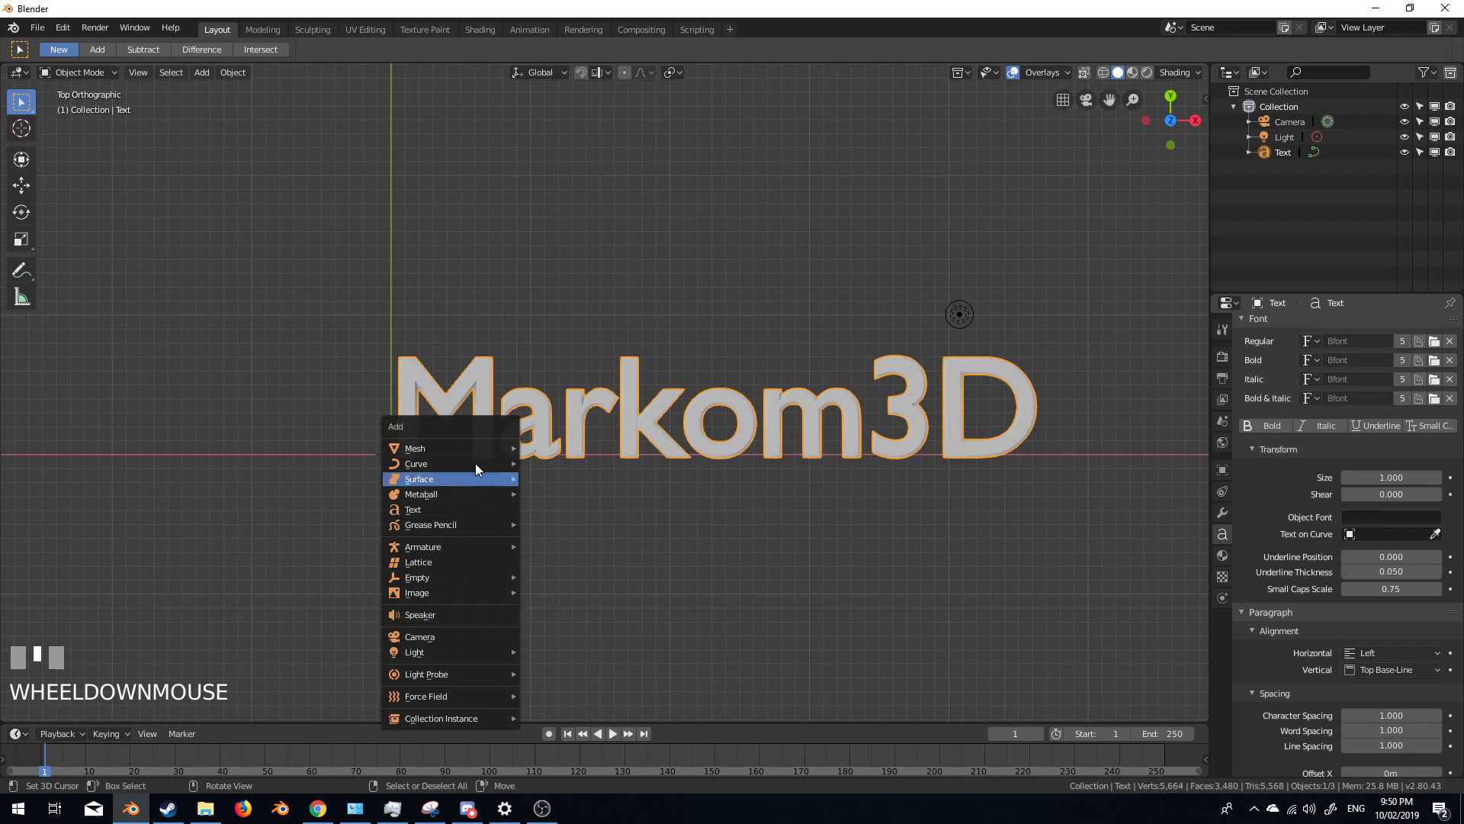
pyautogui.moveTo(472, 464)
pyautogui.click(555, 463)
pyautogui.scroll(1, 620, 493)
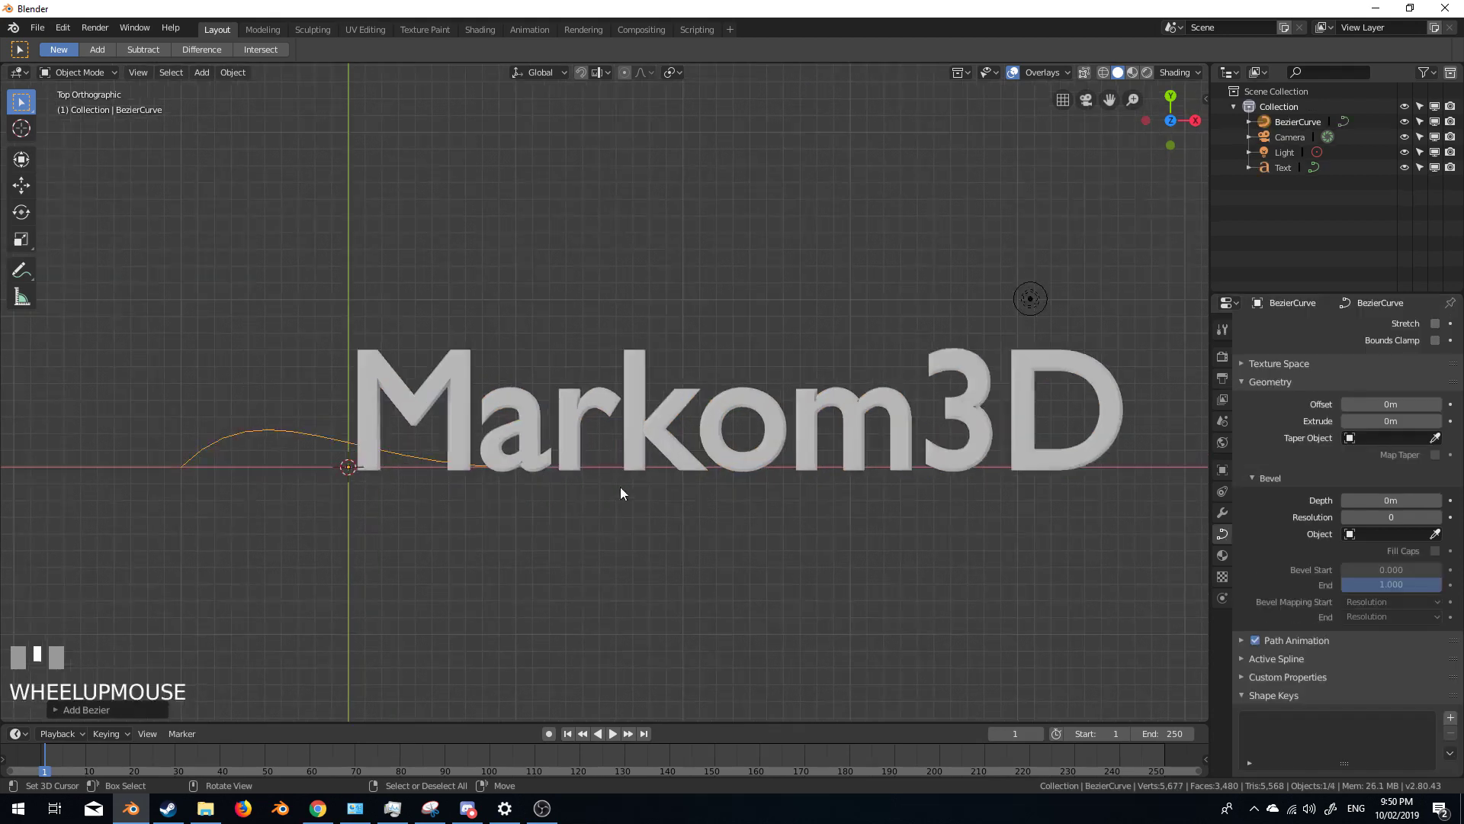
# Move, rotate and scale the curve's end point so the arch spans past the text's right side
pyautogui.press('Tab')
pyautogui.rightClick(523, 467)
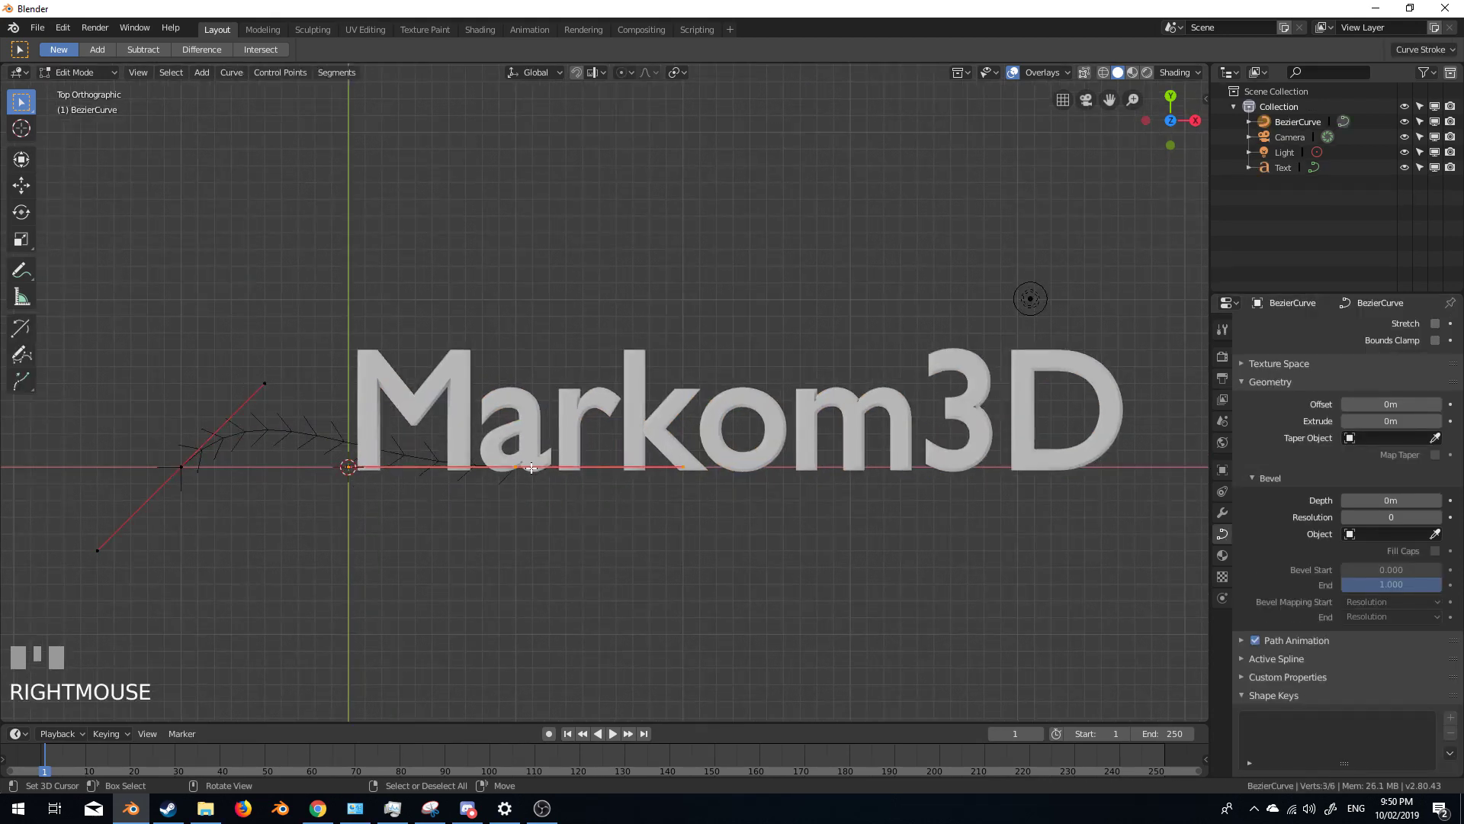
pyautogui.press('g')
pyautogui.click(797, 548)
pyautogui.press('r')
pyautogui.click(745, 628)
pyautogui.press('s')
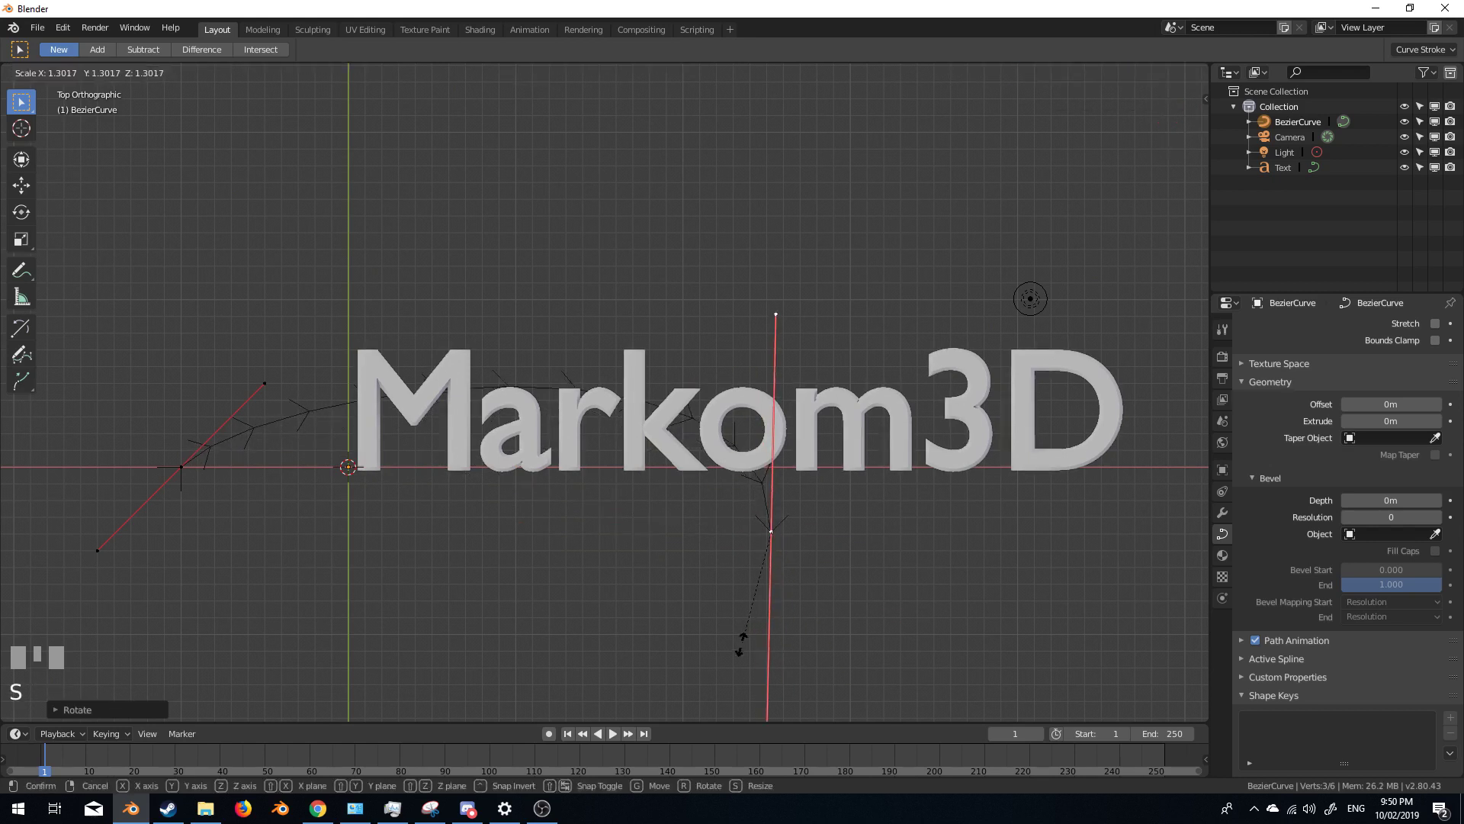
pyautogui.click(746, 663)
pyautogui.press('Tab')
pyautogui.rightClick(892, 429)
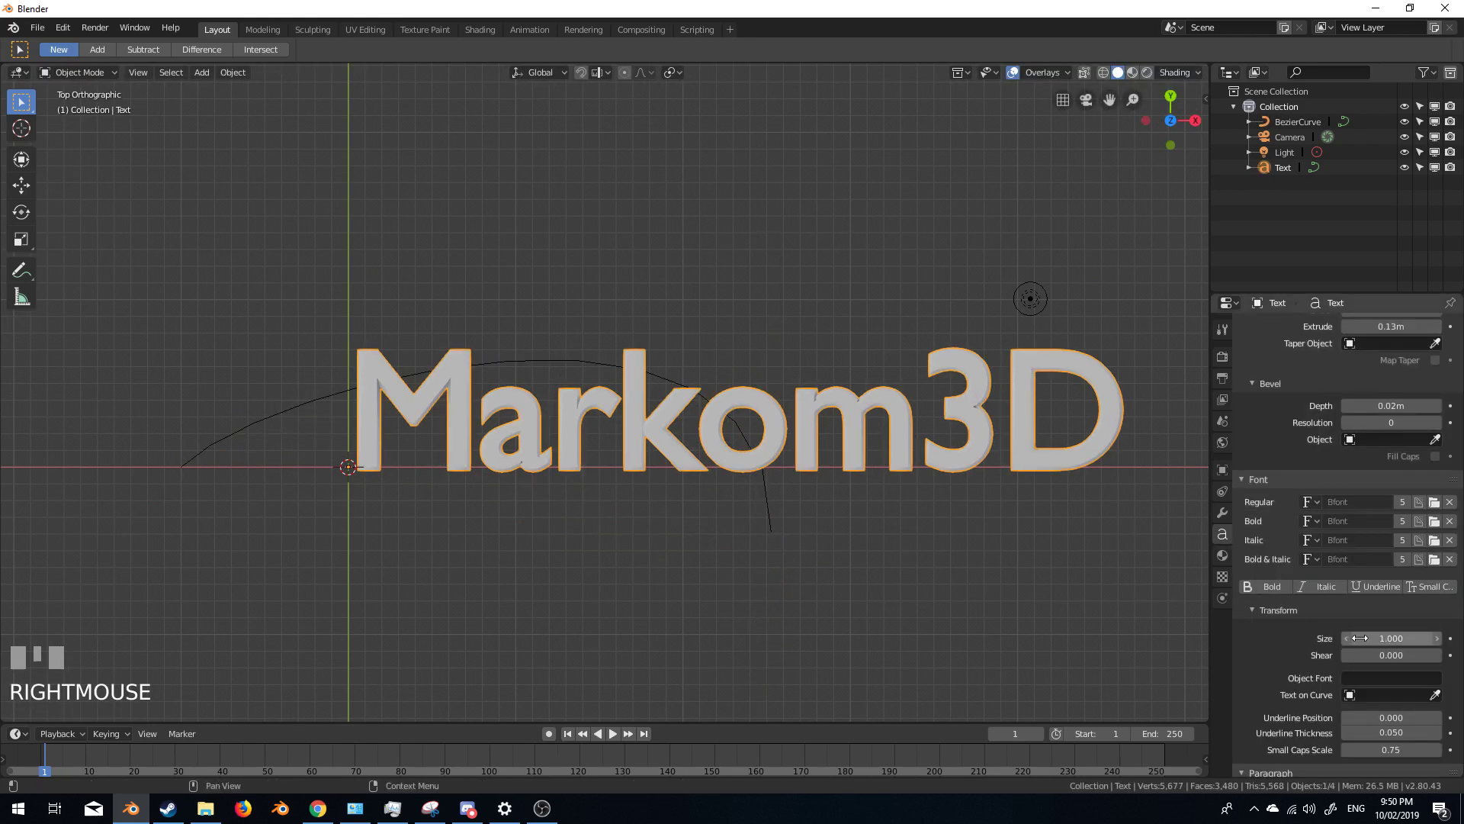
# Set the text's Text on Curve to the BezierCurve so the letters bend along it
pyautogui.click(1393, 676)
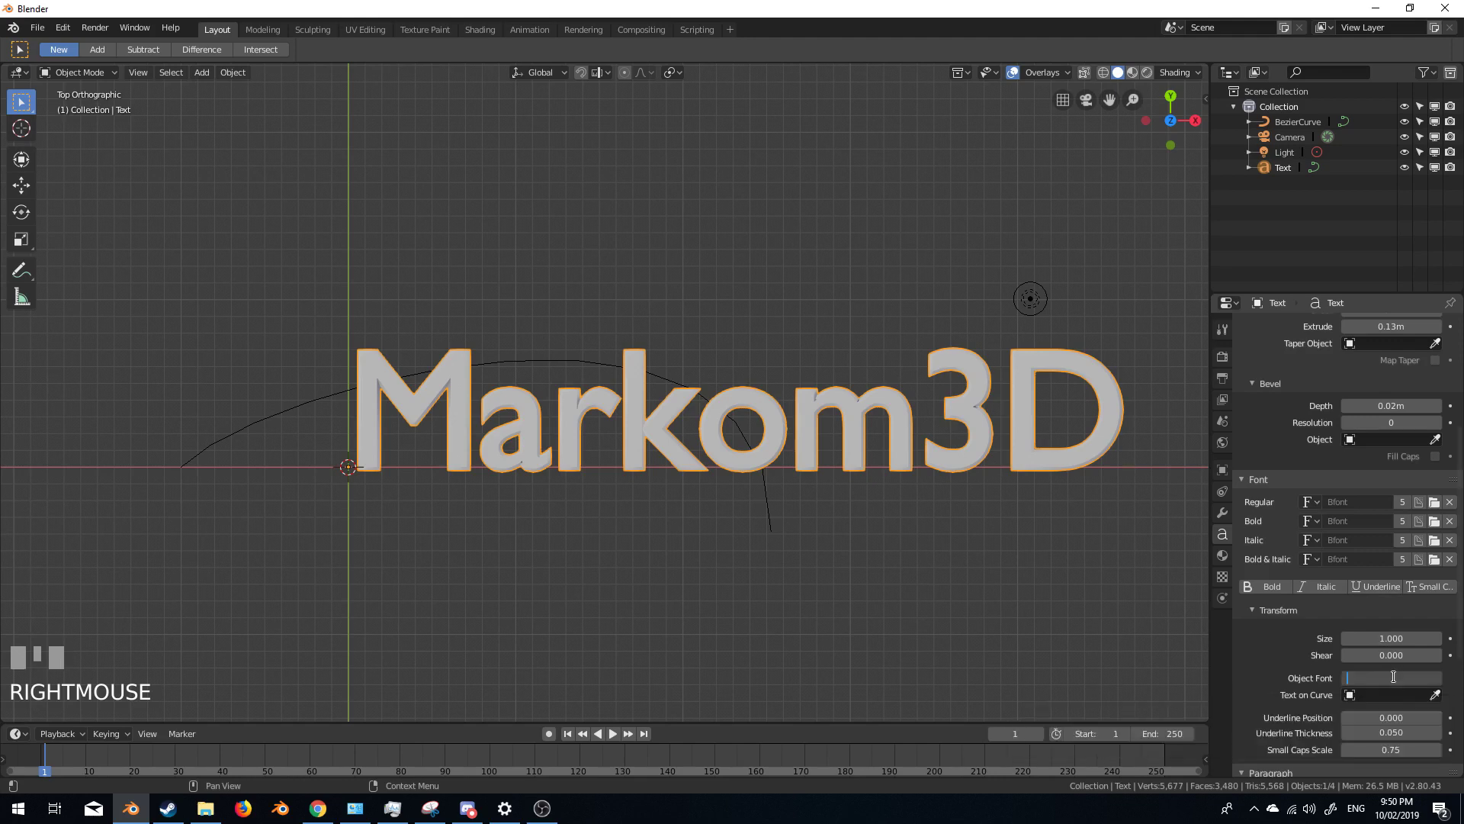
pyautogui.click(1400, 690)
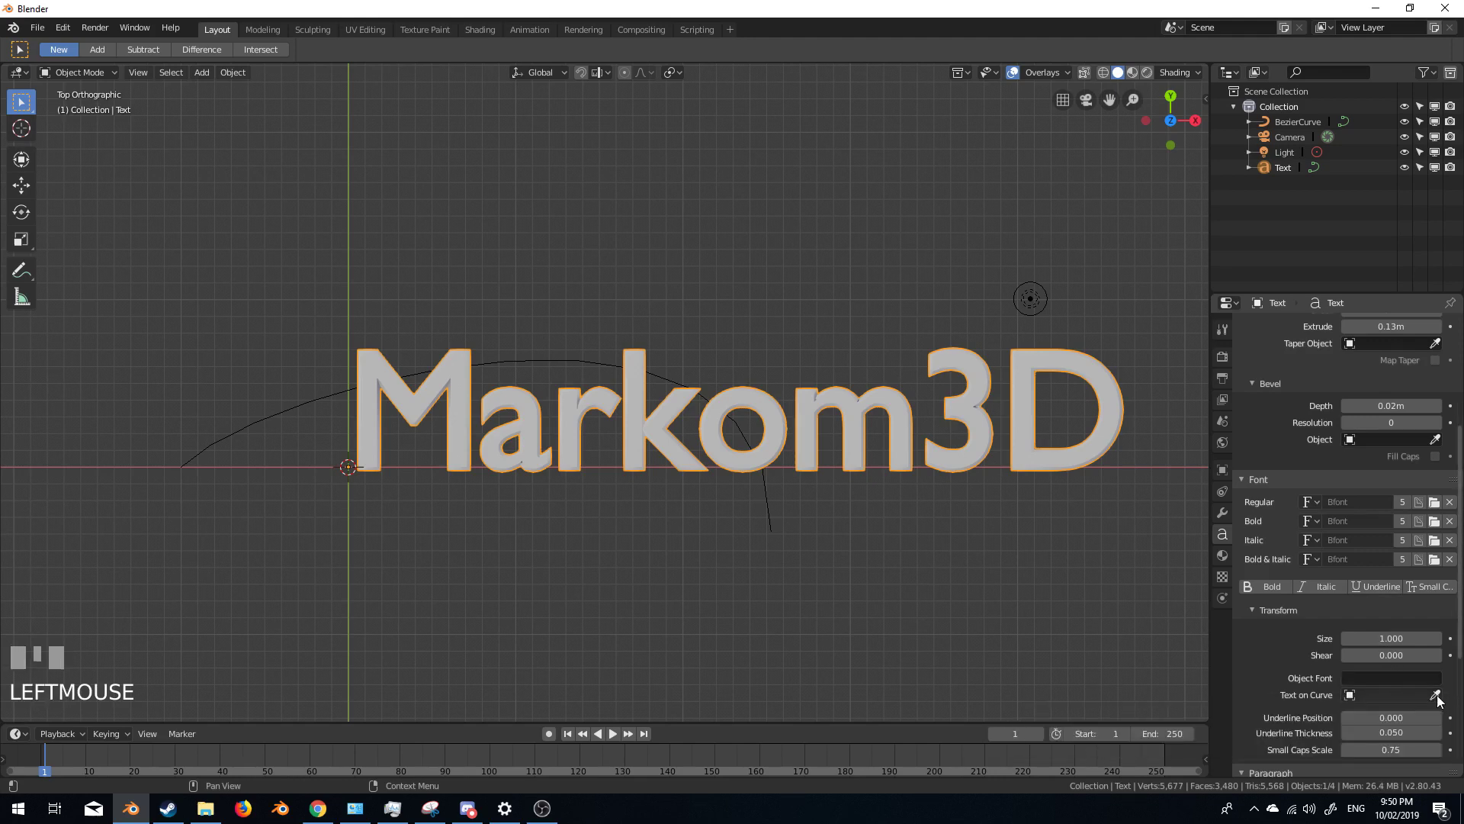
pyautogui.click(1435, 694)
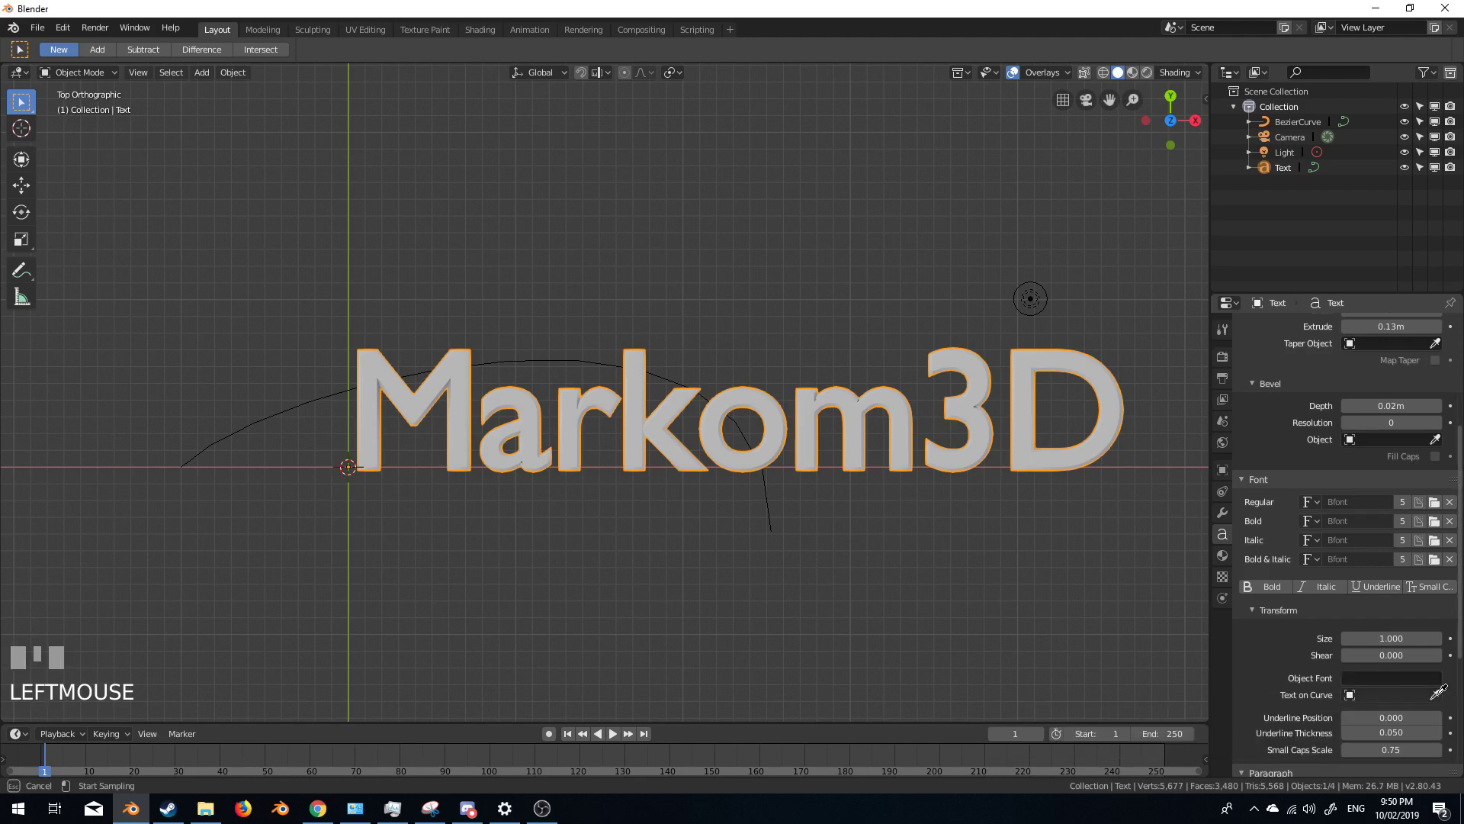
pyautogui.click(261, 416)
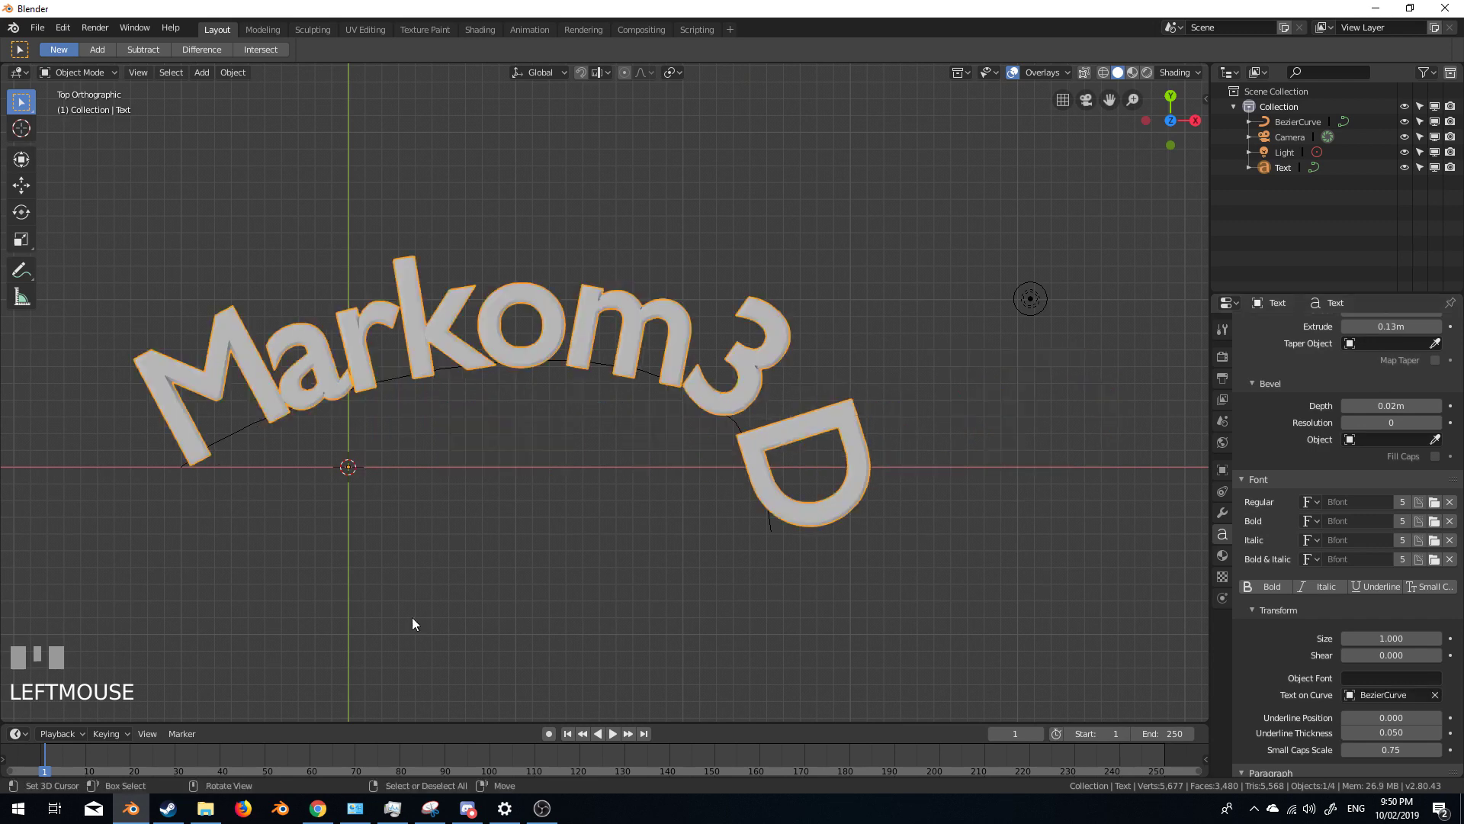
# Move the curve's end point lower right and rotate its handle diagonally
pyautogui.rightClick(771, 526)
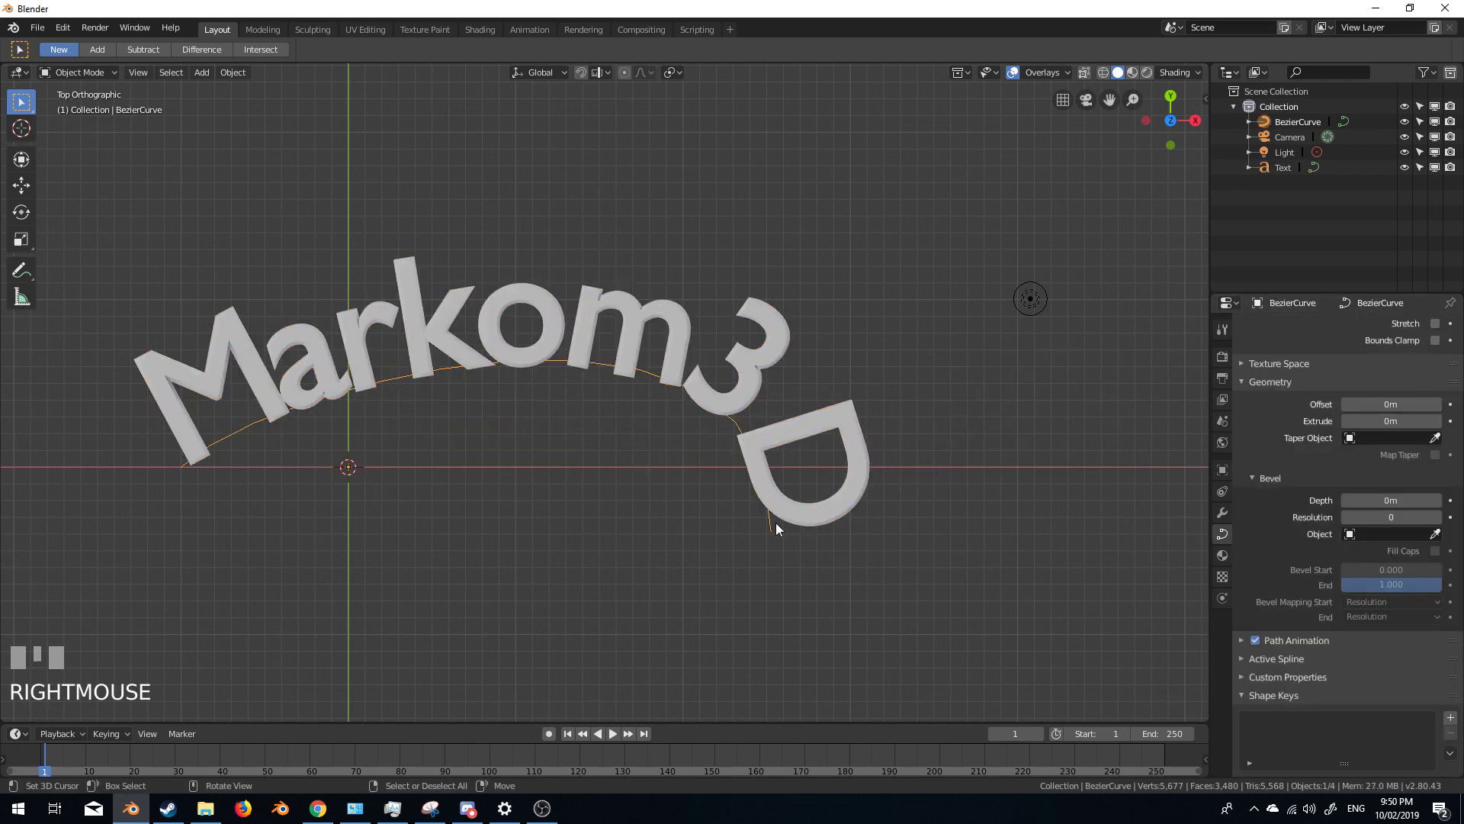
pyautogui.press('Tab')
pyautogui.rightClick(772, 571)
pyautogui.press('g')
pyautogui.click(934, 629)
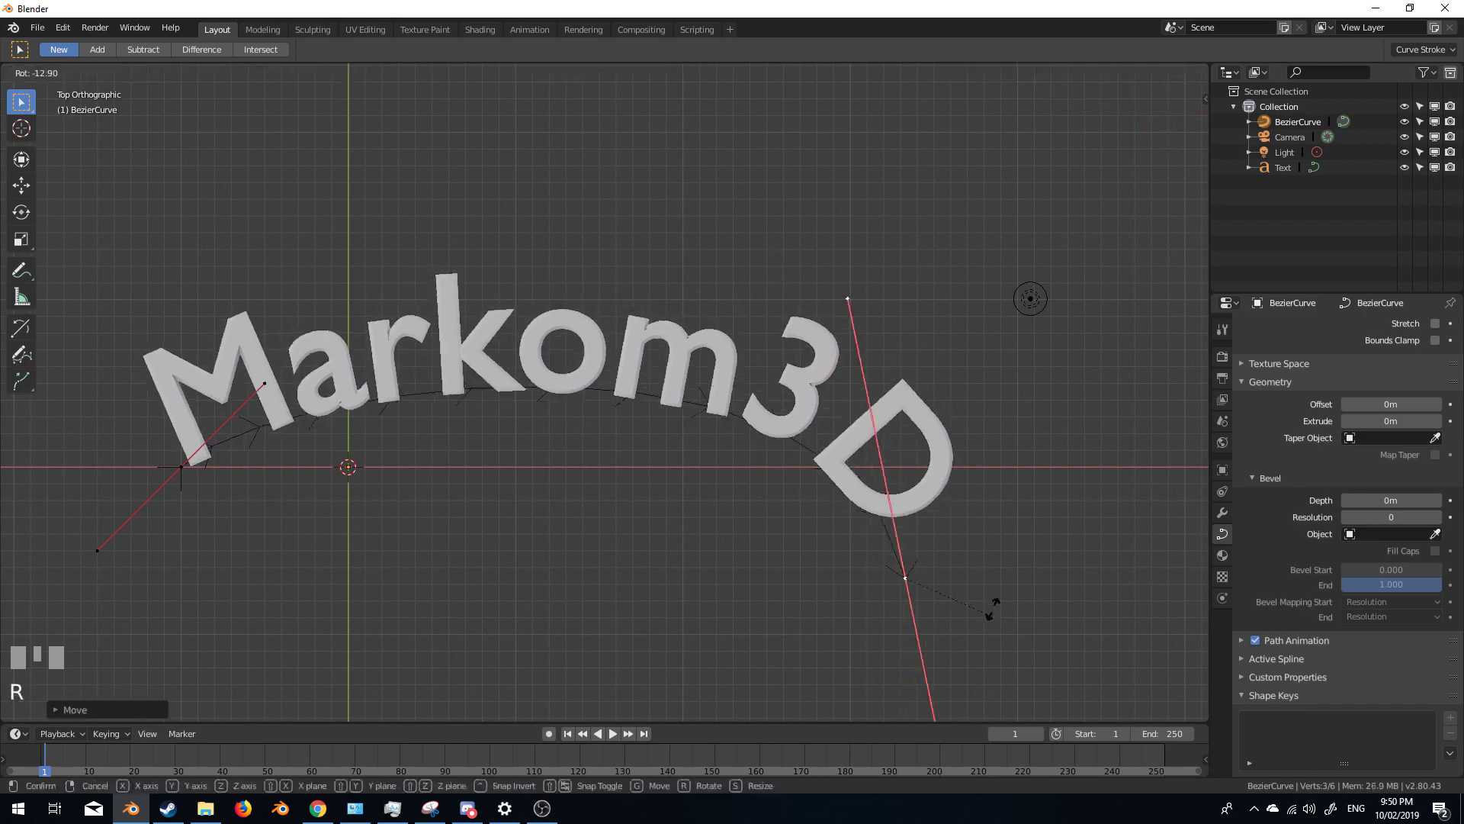
pyautogui.press('r')
pyautogui.click(1018, 578)
# Extrude a new curve point up and right, then rotate it and shorten its handle
pyautogui.press('e')
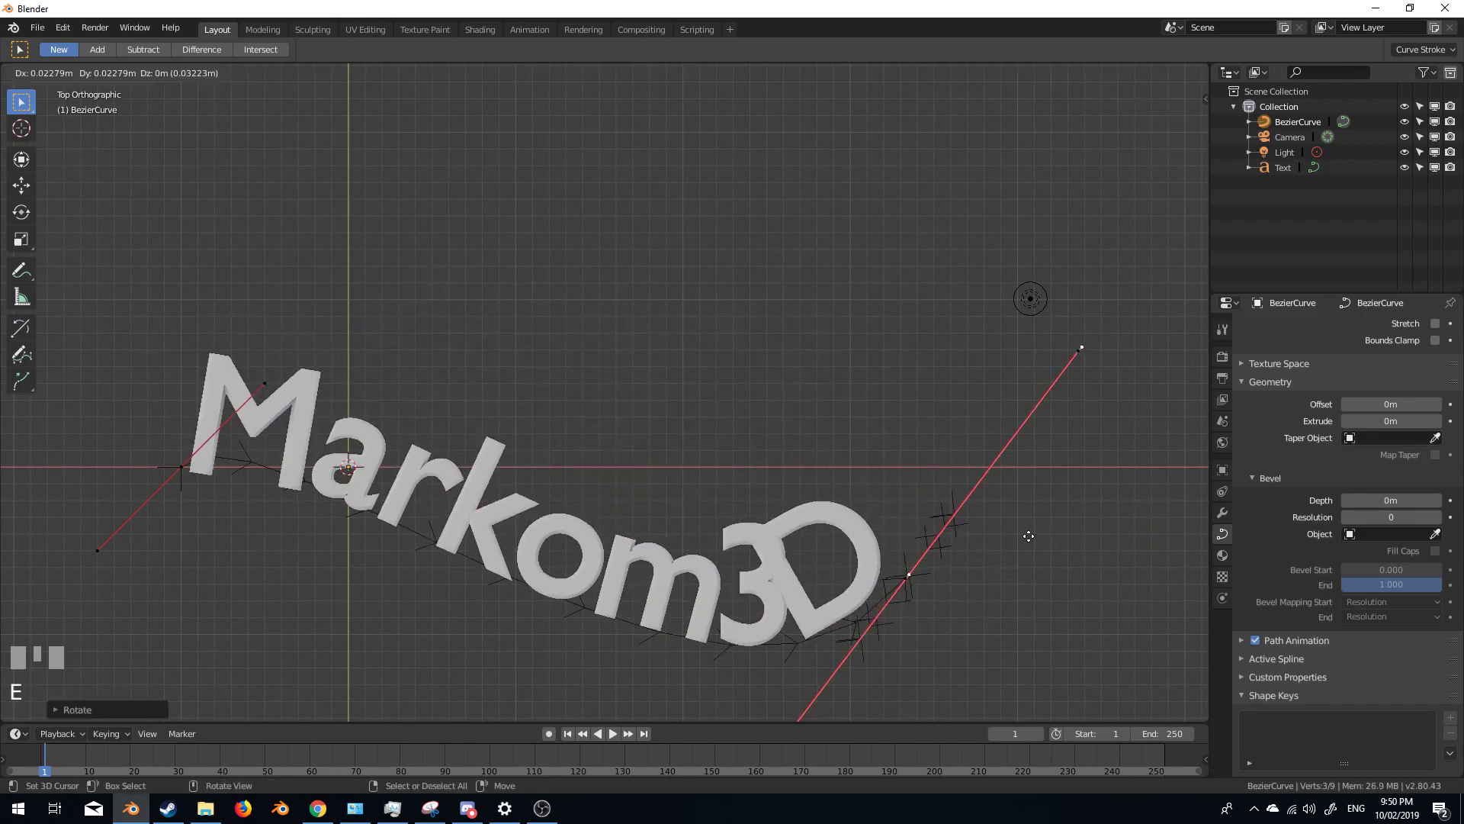
pyautogui.click(973, 245)
pyautogui.press('r')
pyautogui.click(995, 349)
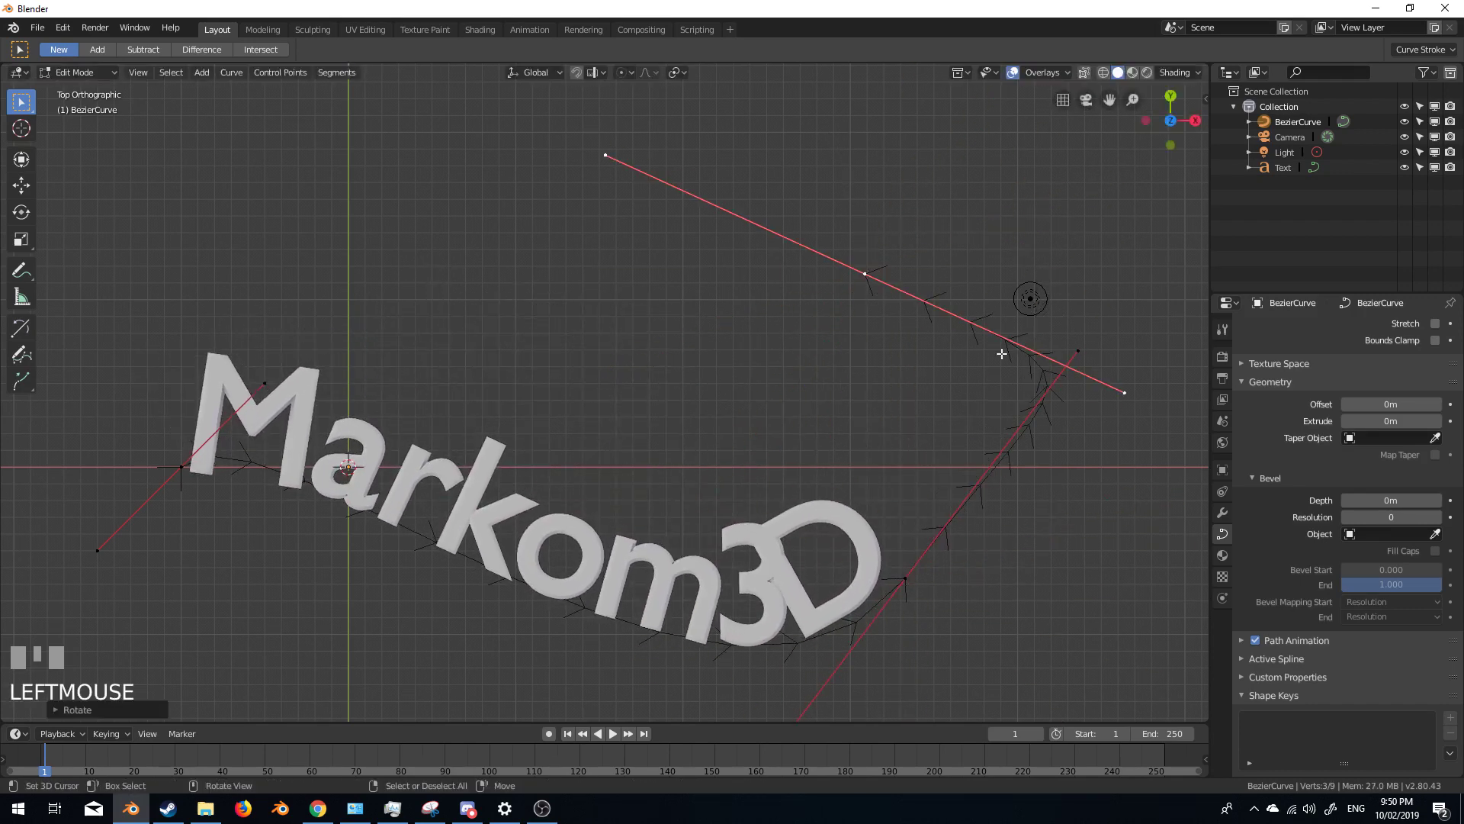
pyautogui.press('s')
pyautogui.click(926, 336)
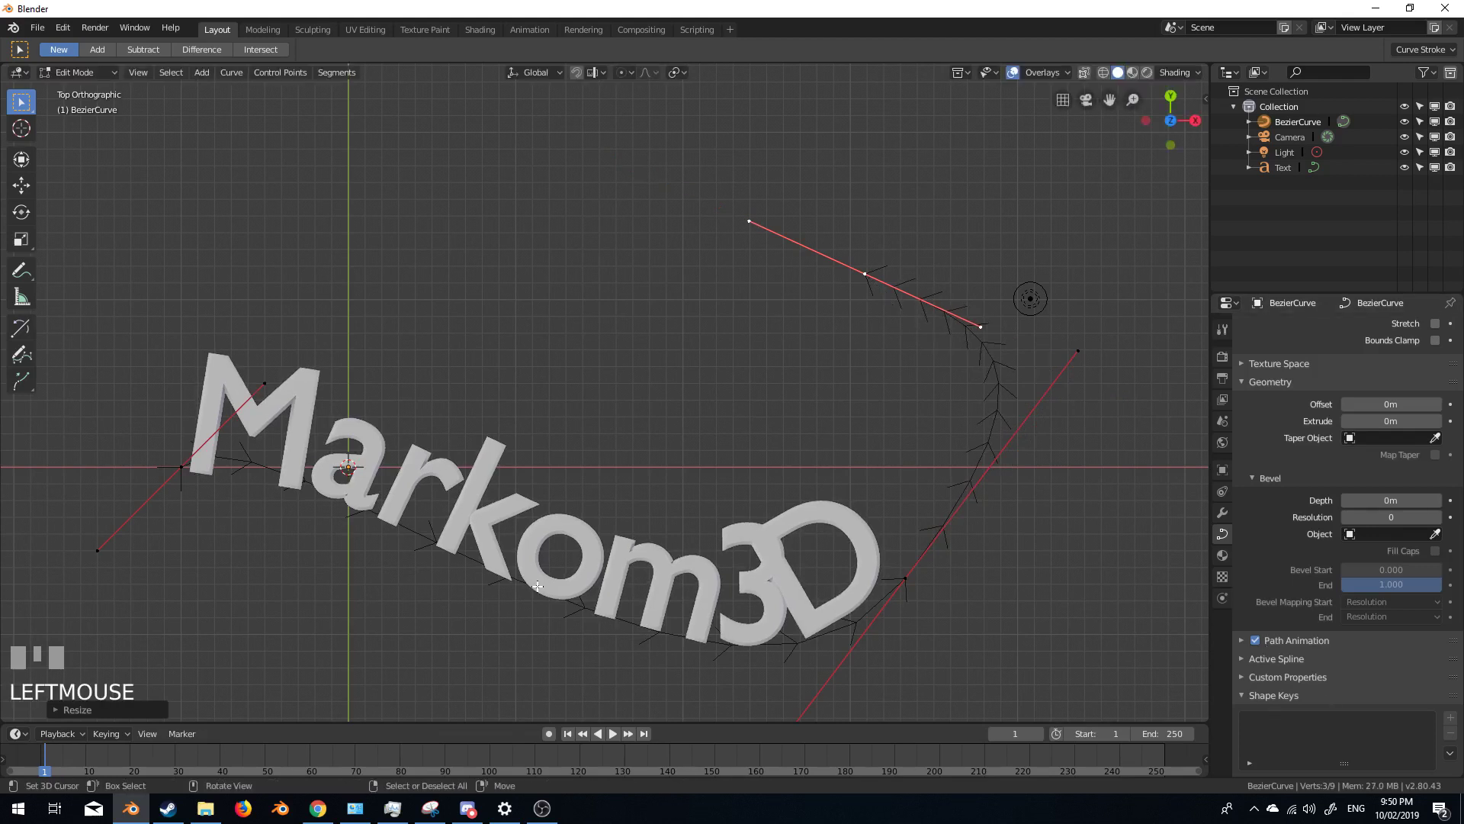
pyautogui.press('Tab')
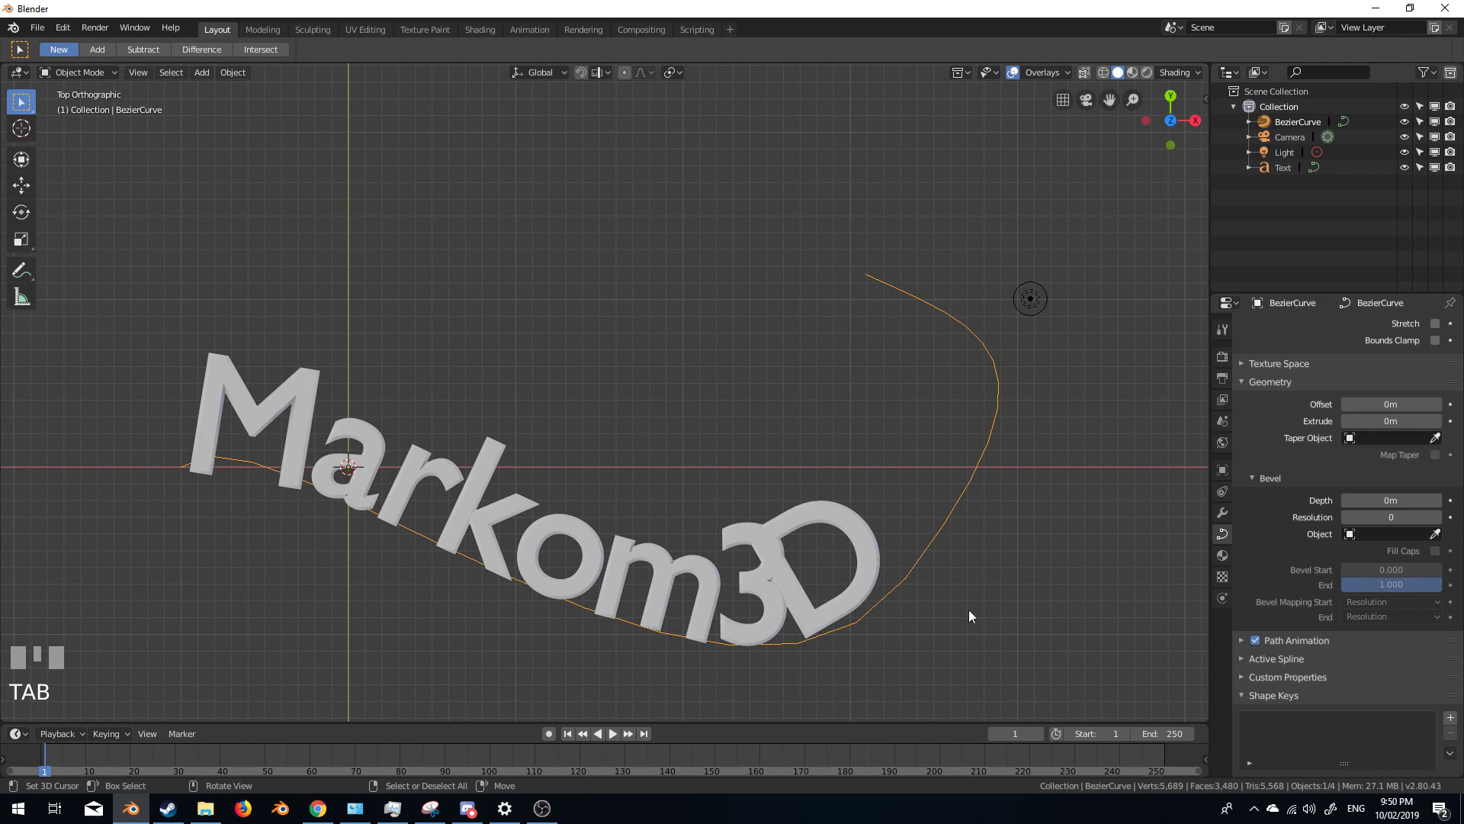
pyautogui.scroll(3, 1319, 603)
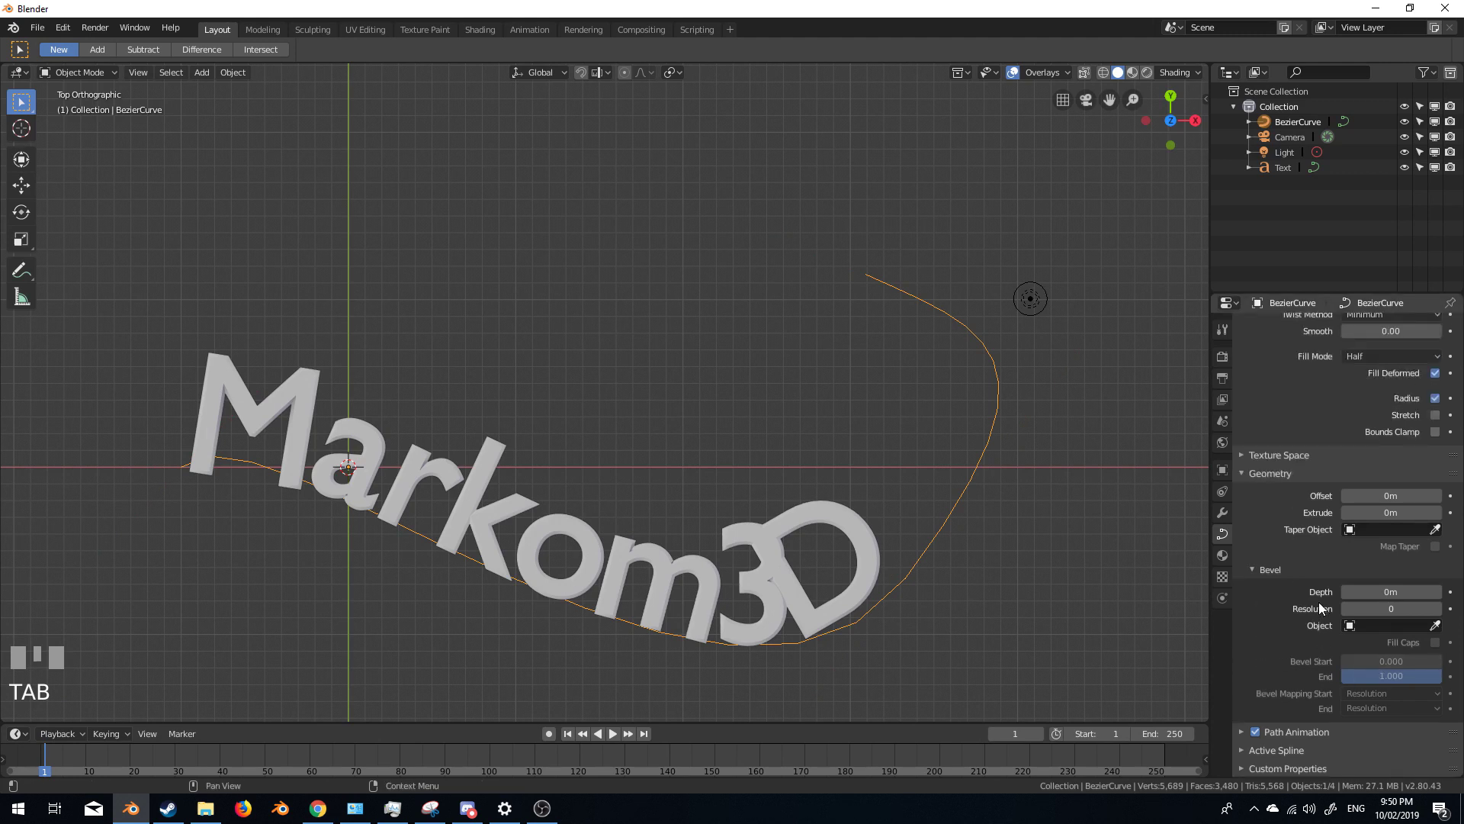
# Select the Markom3D text and convert it with Mesh from Curve/Meta/Surf/Text
pyautogui.rightClick(412, 468)
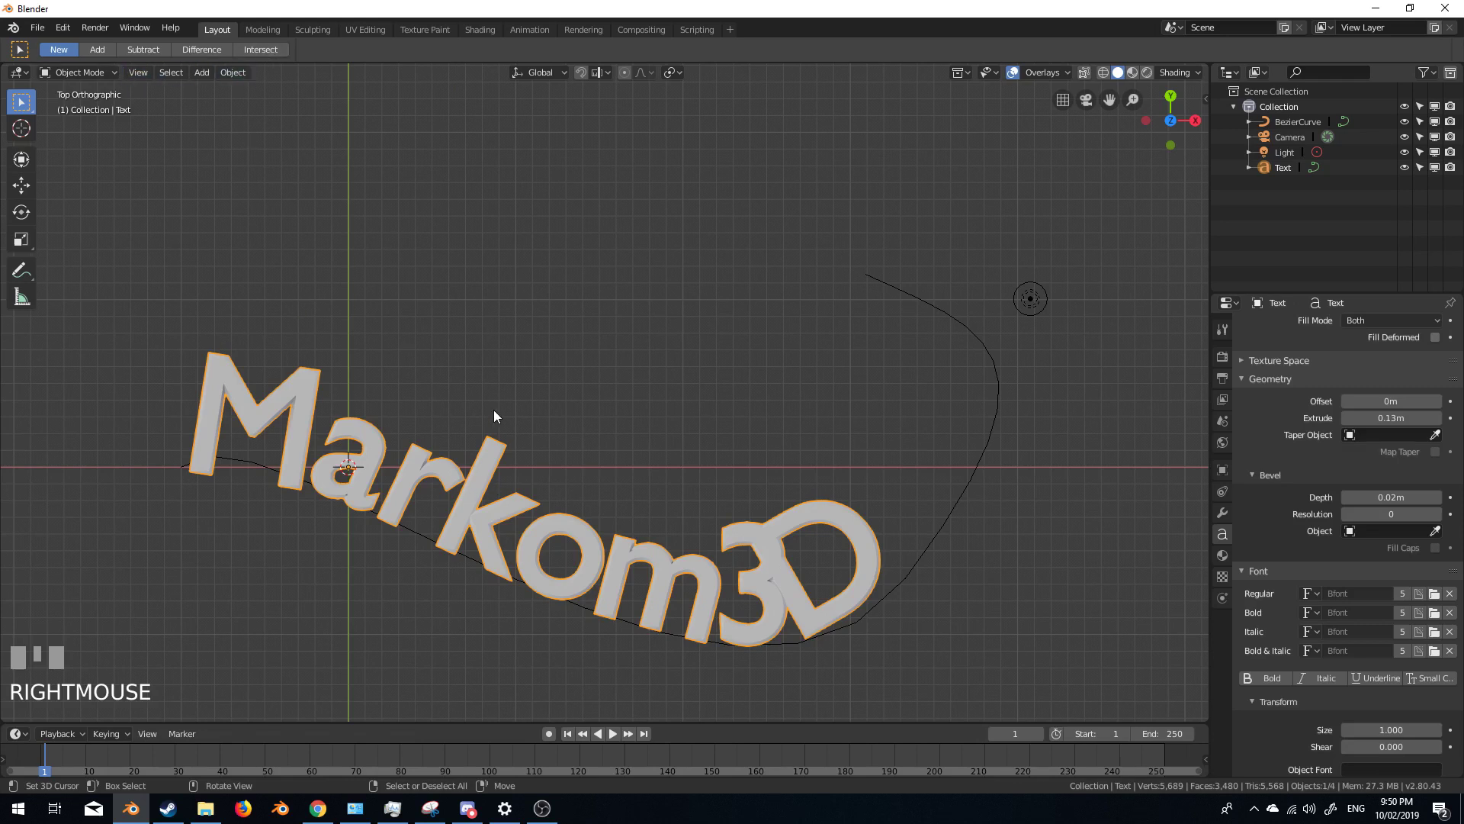
pyautogui.click(234, 74)
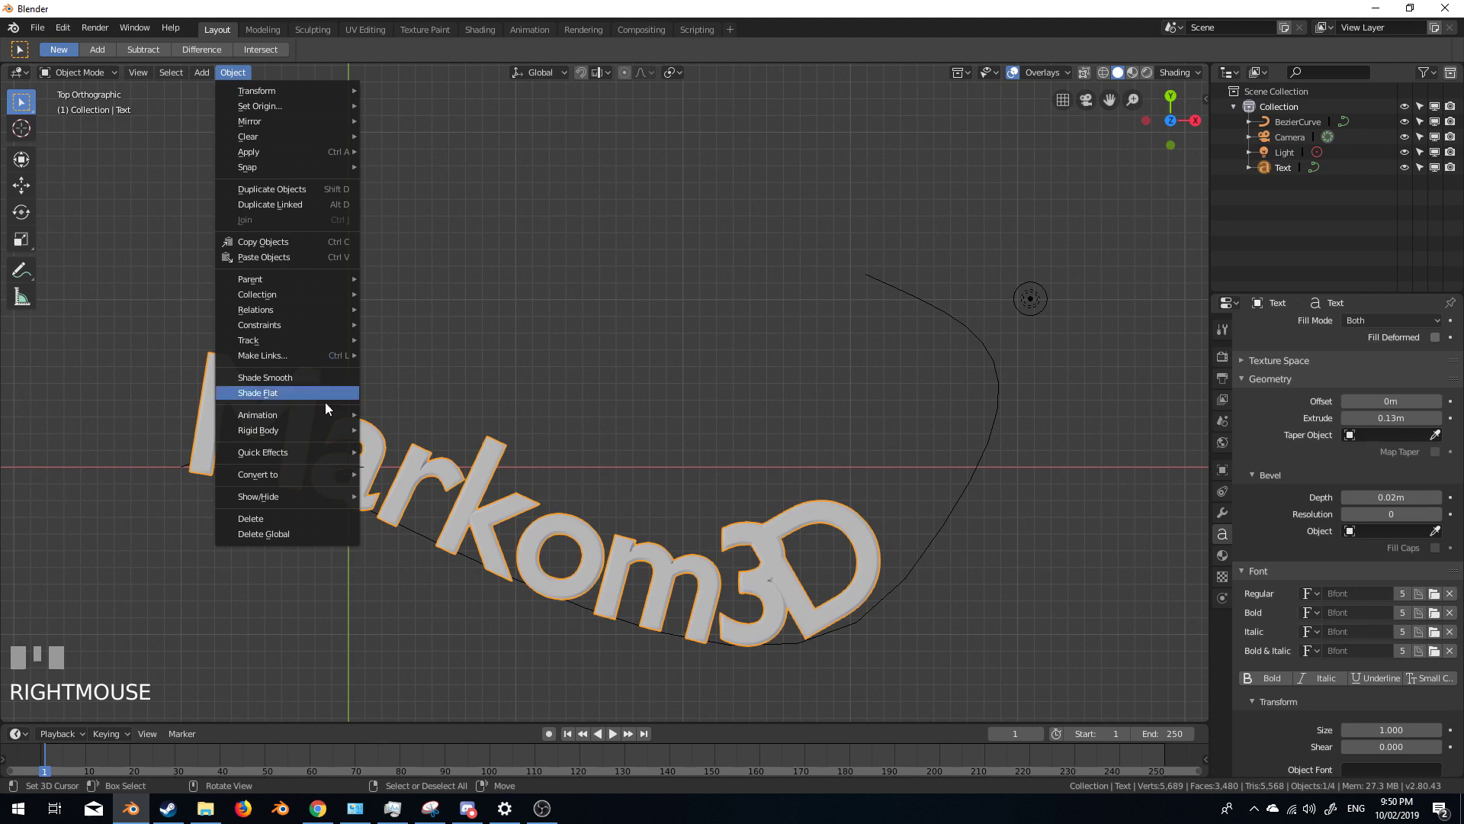
pyautogui.moveTo(313, 471)
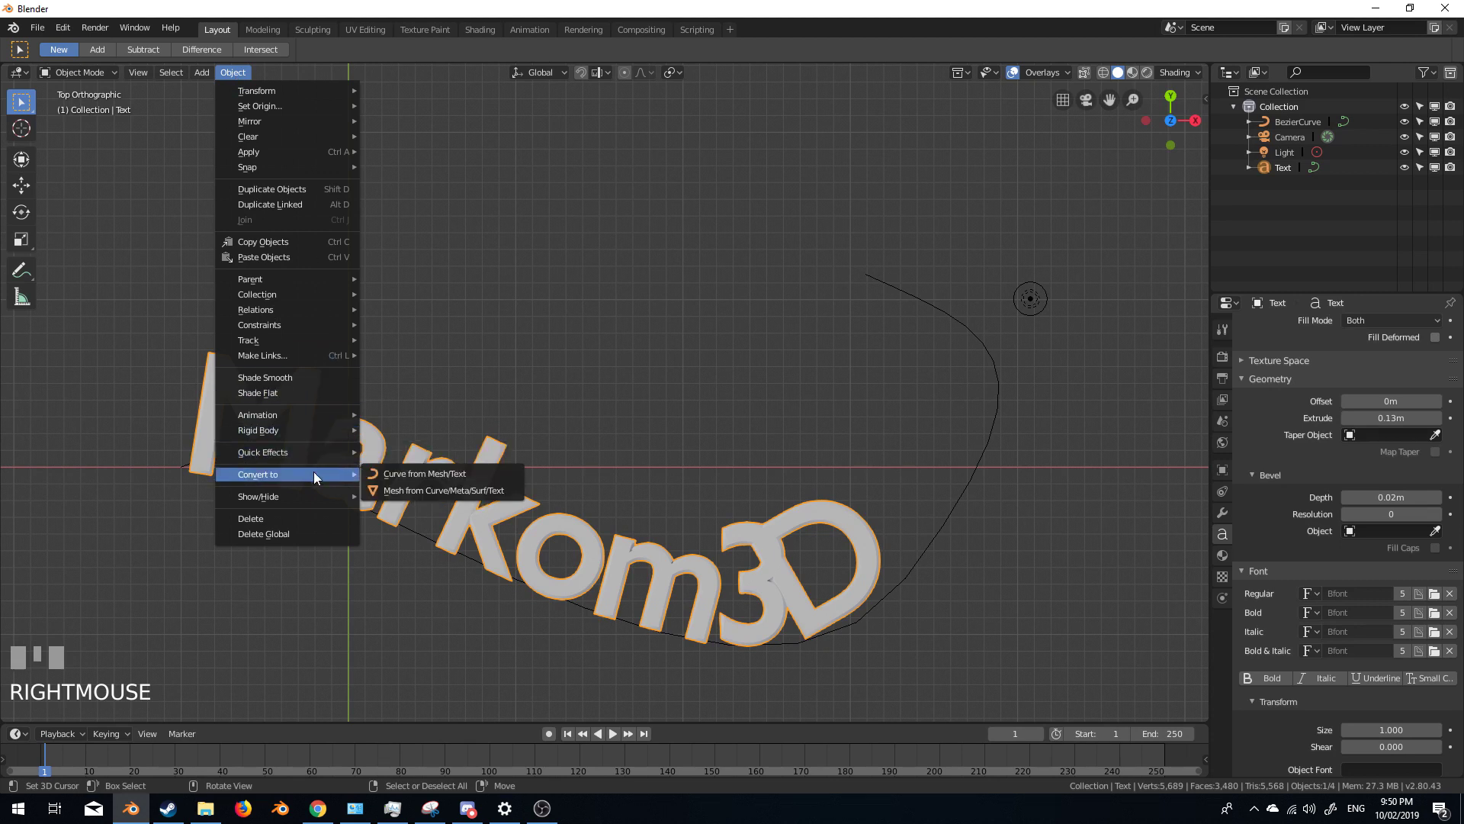
pyautogui.click(414, 491)
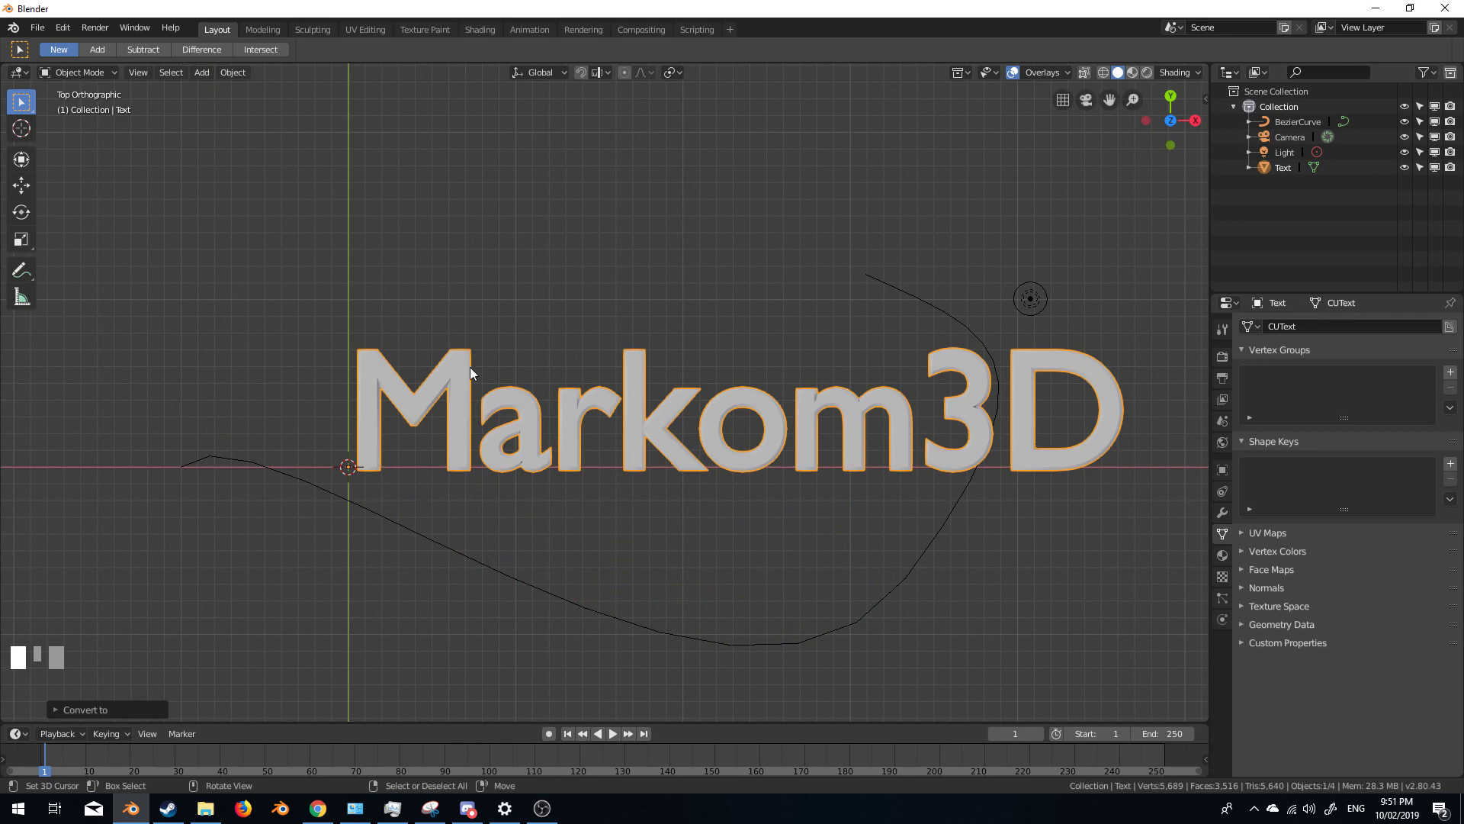
pyautogui.moveTo(425, 424); pyautogui.dragTo(631, 422, button='middle')
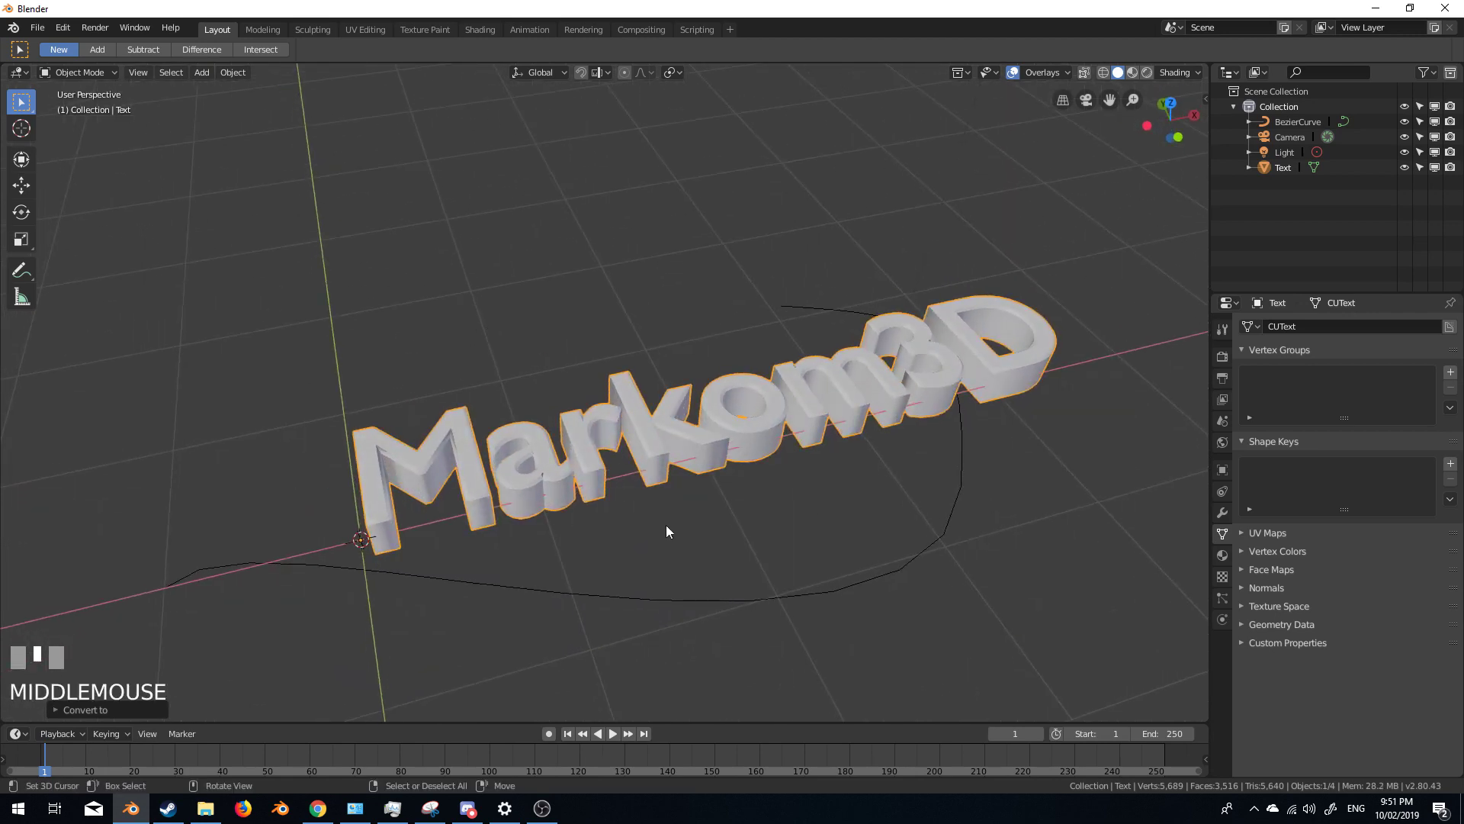
pyautogui.scroll(1, 666, 532)
pyautogui.press('Tab')
pyautogui.moveTo(565, 530); pyautogui.dragTo(557, 512, button='middle')
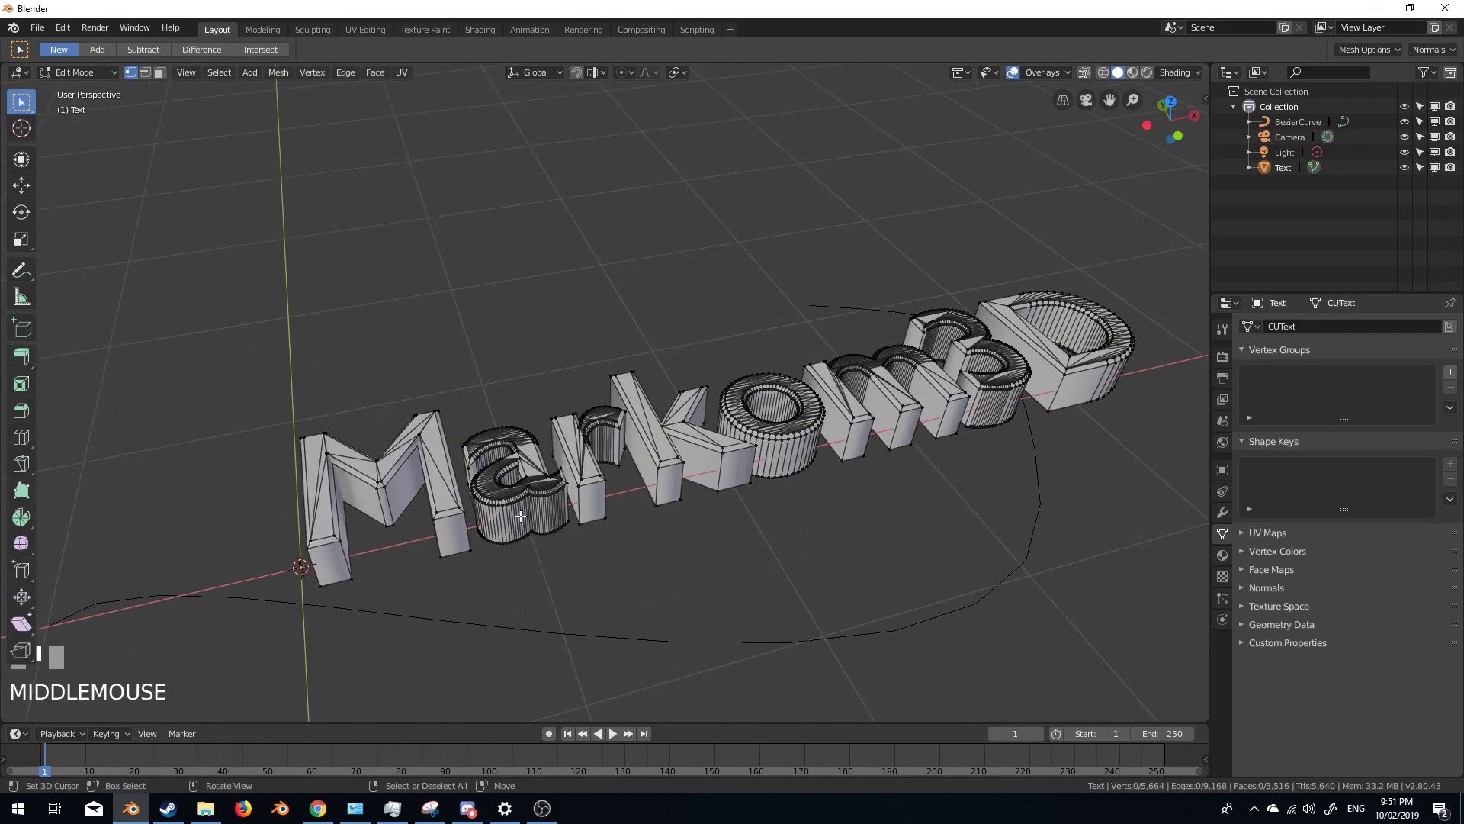
pyautogui.rightClick(512, 494)
pyautogui.press('o')
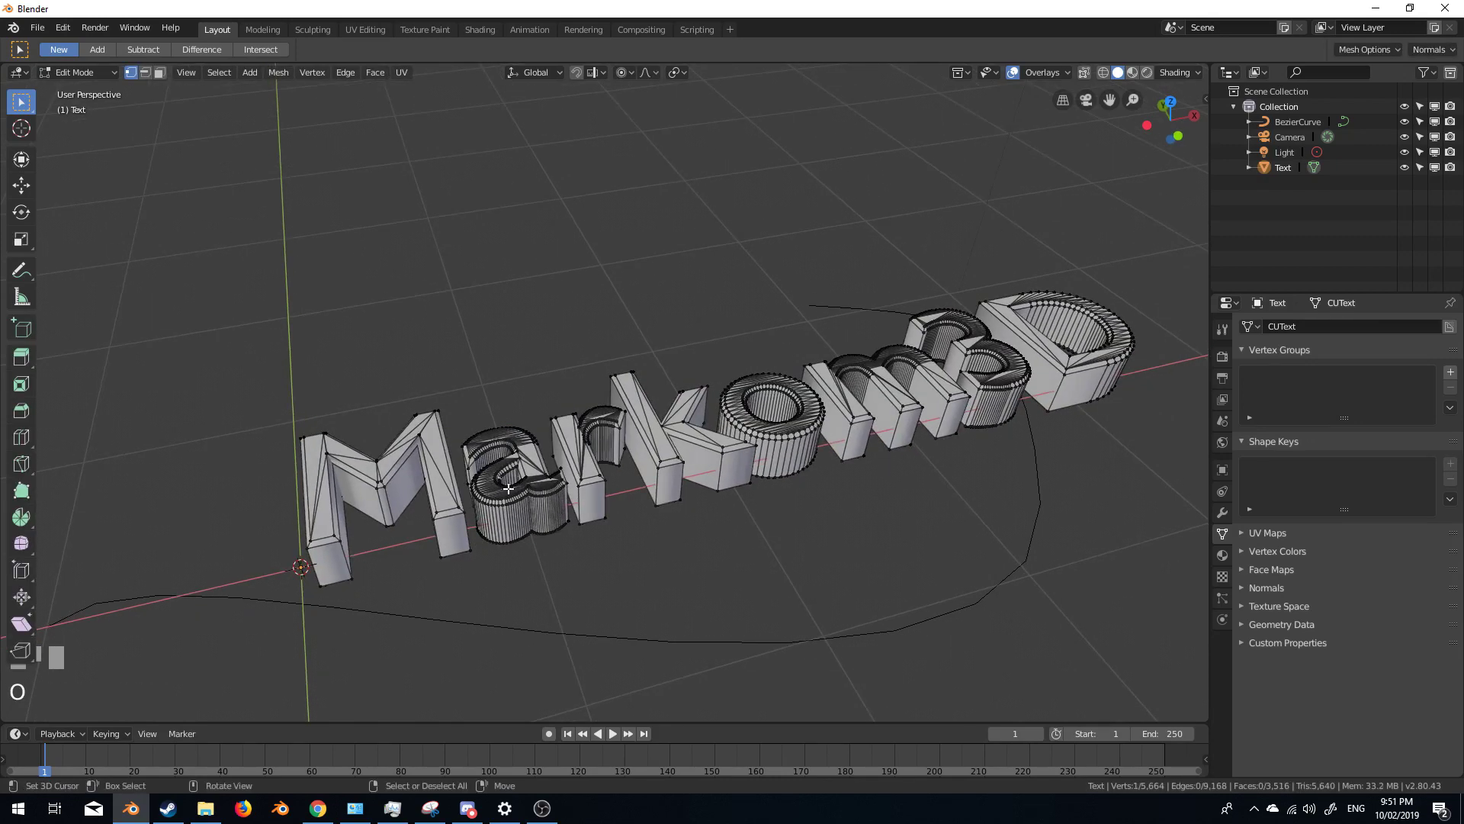
pyautogui.press('g')
pyautogui.click(919, 530)
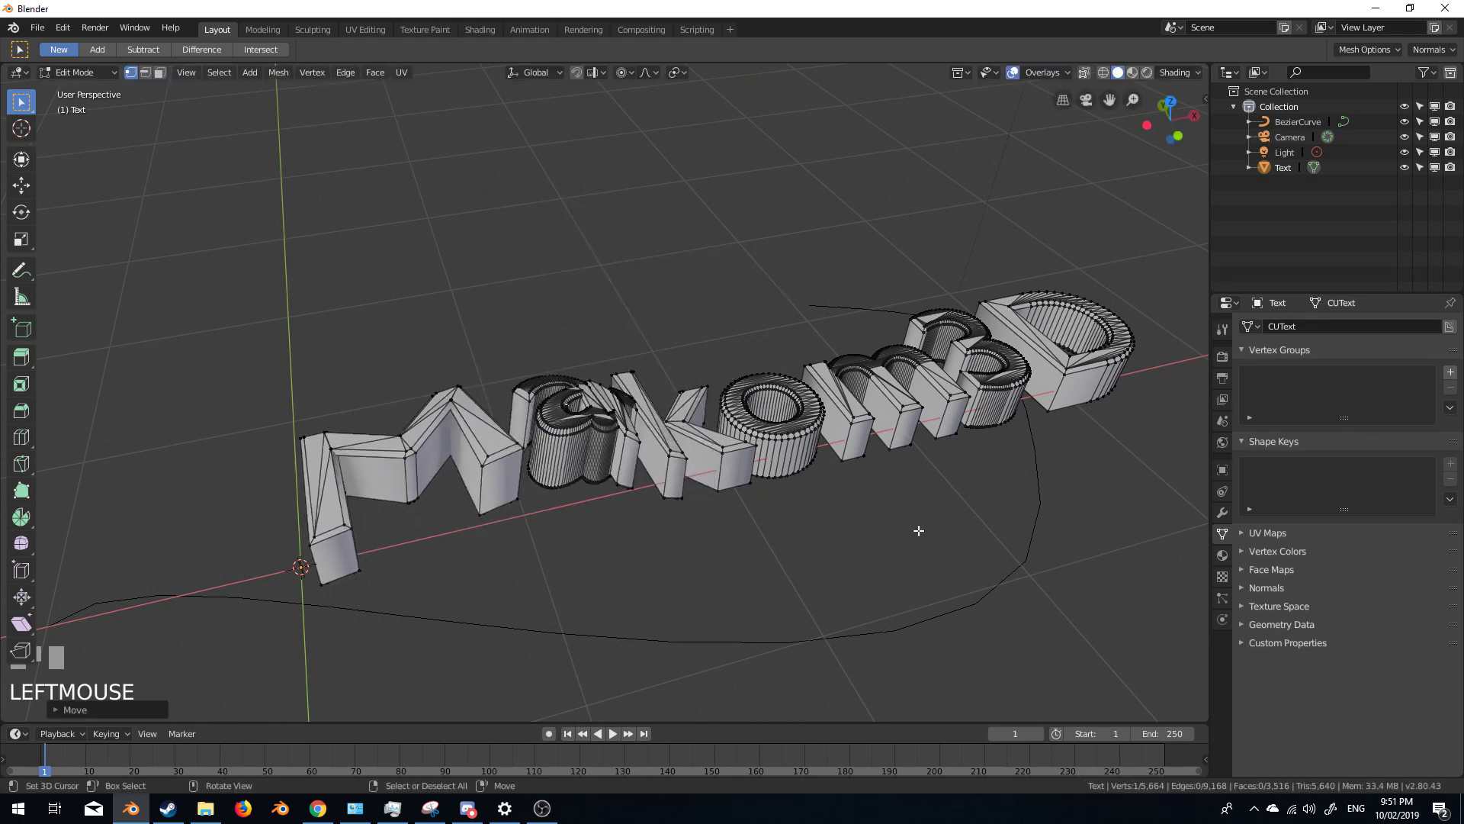
pyautogui.hotkey('ctrl', 'z')
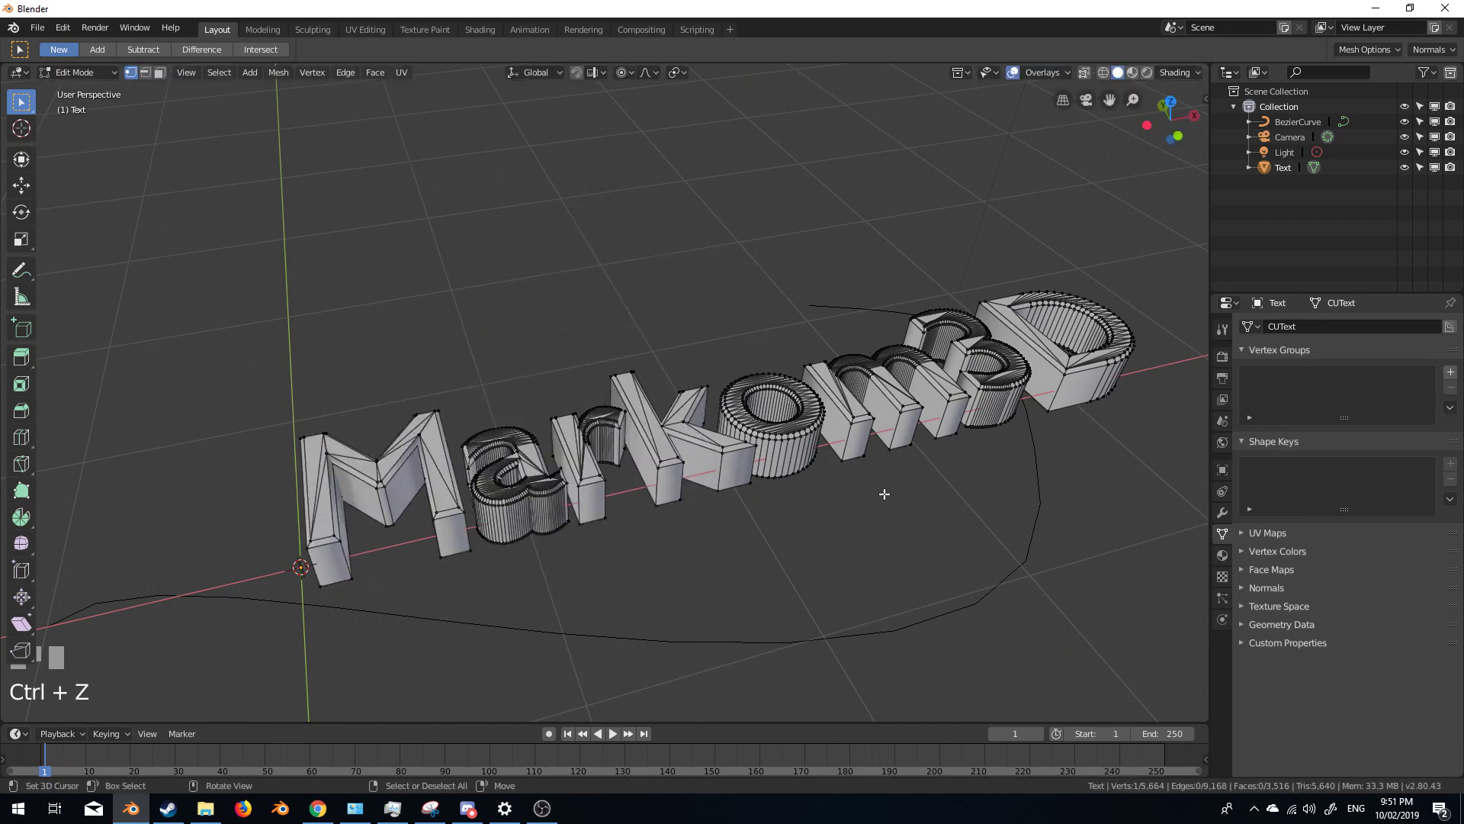
pyautogui.press('KP_7')
pyautogui.keyDown('shift'); pyautogui.moveTo(884, 494); pyautogui.dragTo(804, 454, button='middle'); pyautogui.keyUp('shift')
pyautogui.scroll(1, 785, 449)
pyautogui.press('Tab')
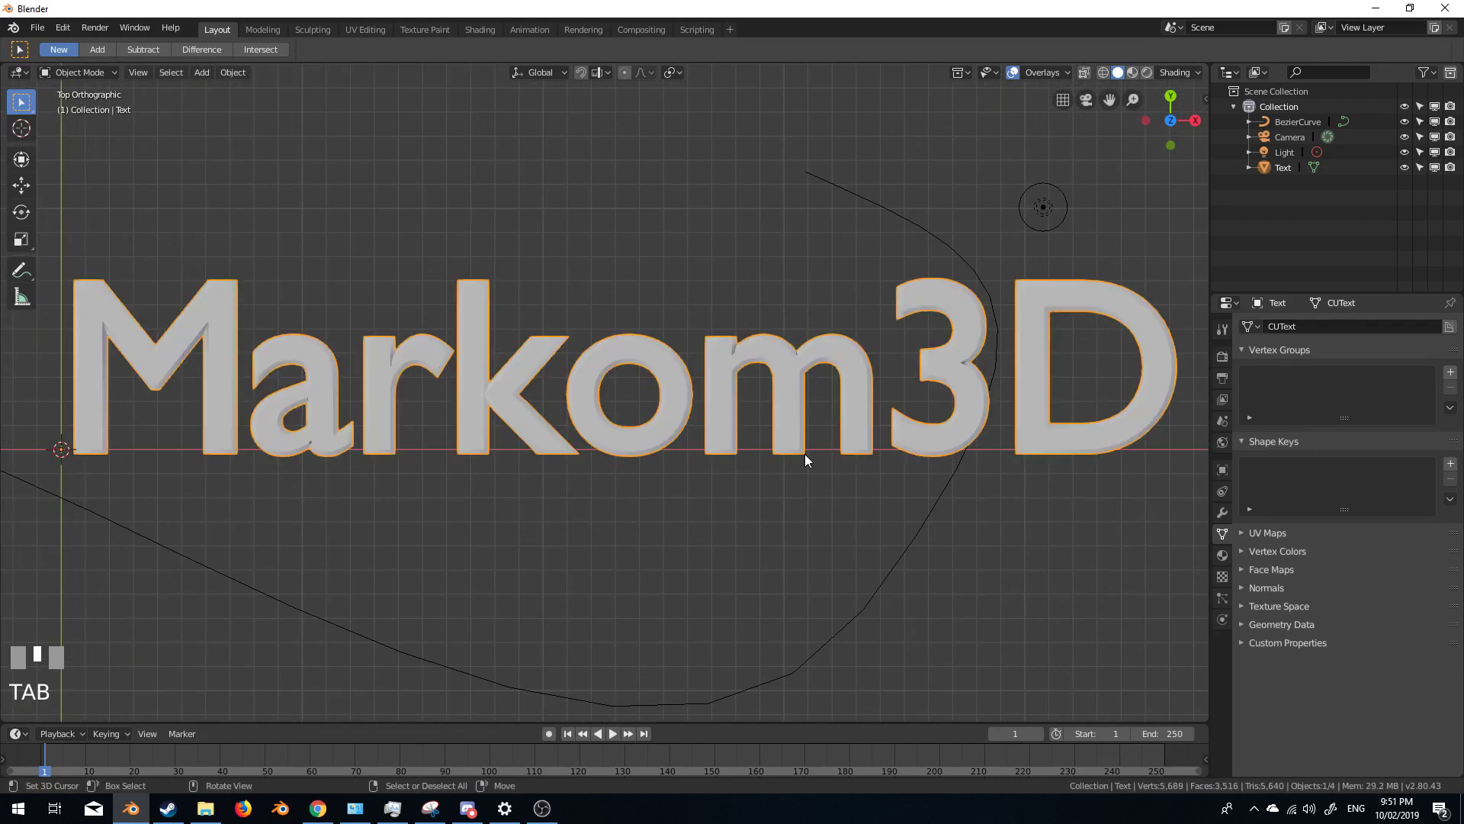